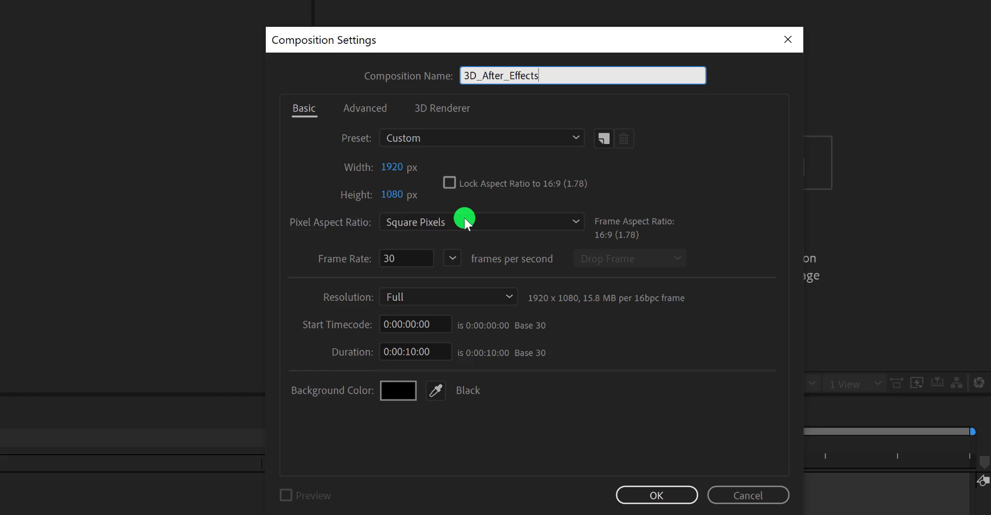
Keep CINEMA 4D as the 3D renderer for the 3D_After_Effects composition and create the composition.
{"action": "left_click", "coordinate": [459, 111]}
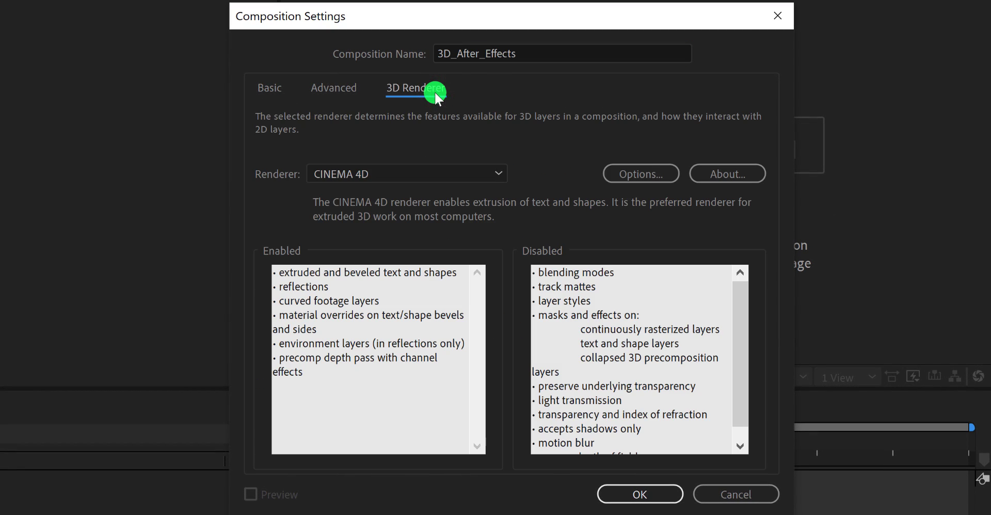
{"action": "left_click", "coordinate": [447, 169]}
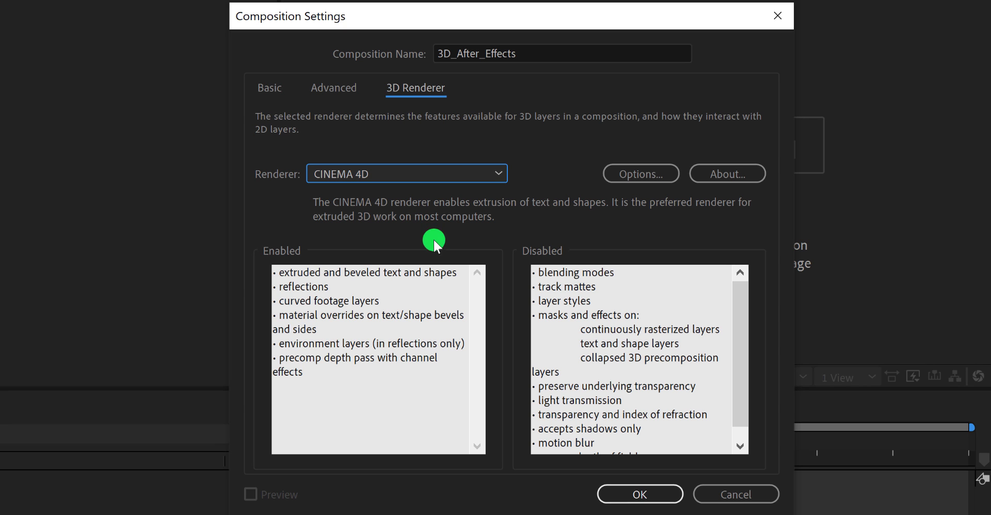
{"action": "left_click", "coordinate": [601, 495]}
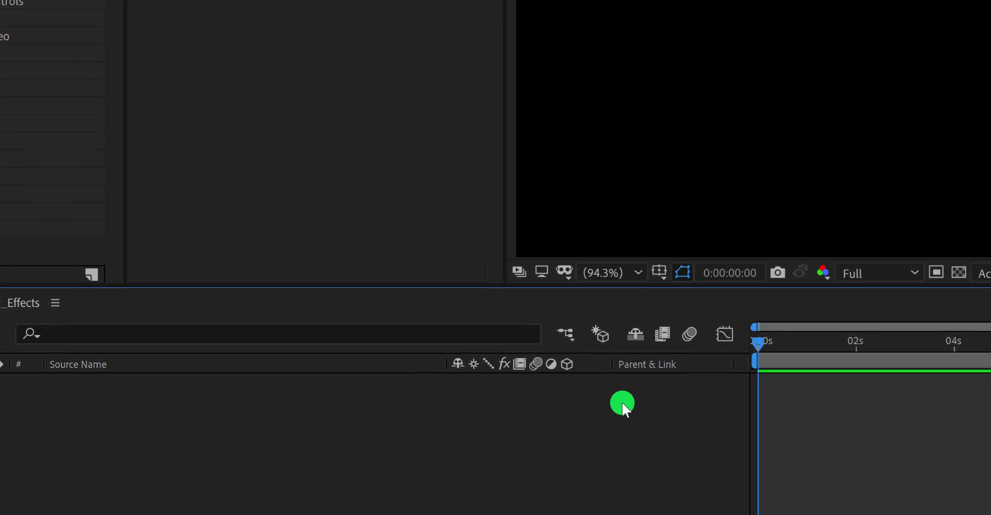
Add a new MAXON CINEMA 4D file layer to the composition and save the file as 3D_AE.
{"action": "right_click", "coordinate": [98, 424]}
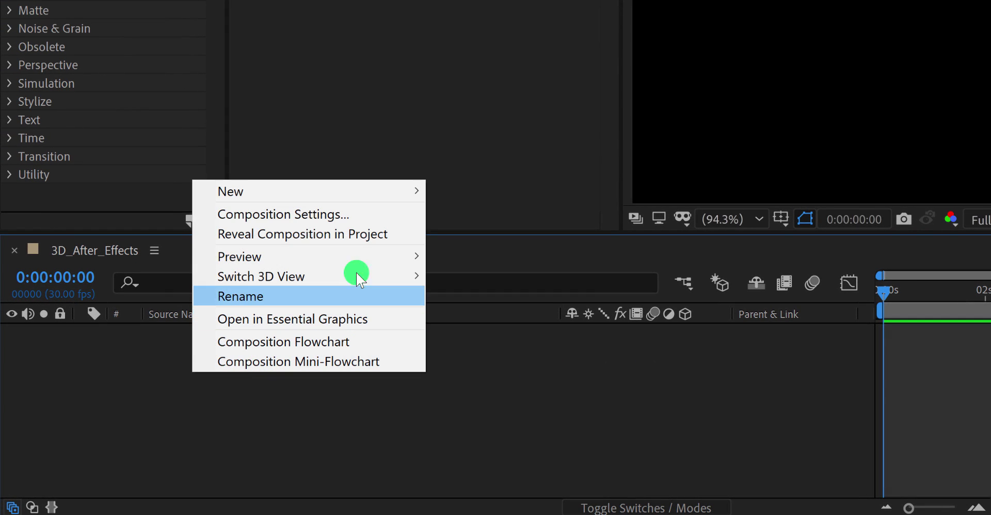
{"action": "mouse_move", "coordinate": [389, 194]}
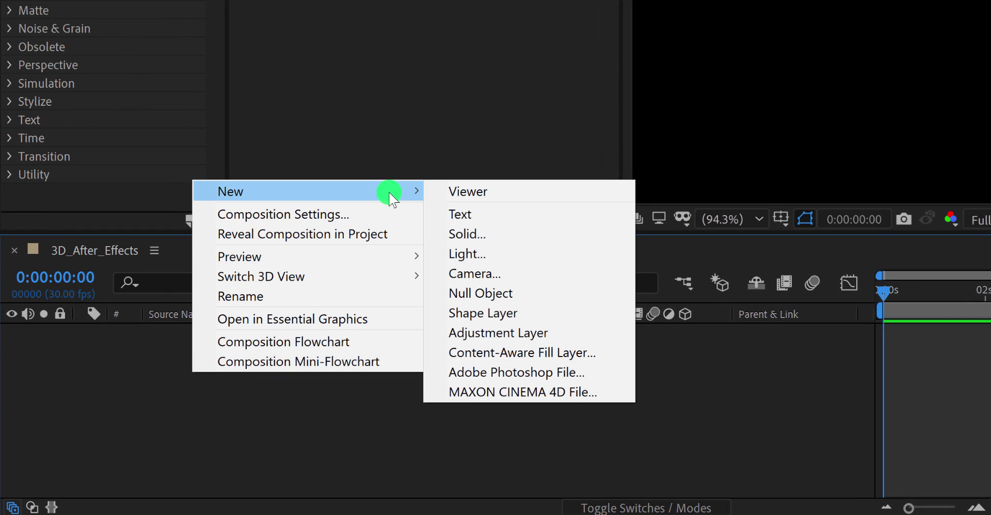
{"action": "left_click", "coordinate": [613, 392]}
{"action": "type", "text": "3"}
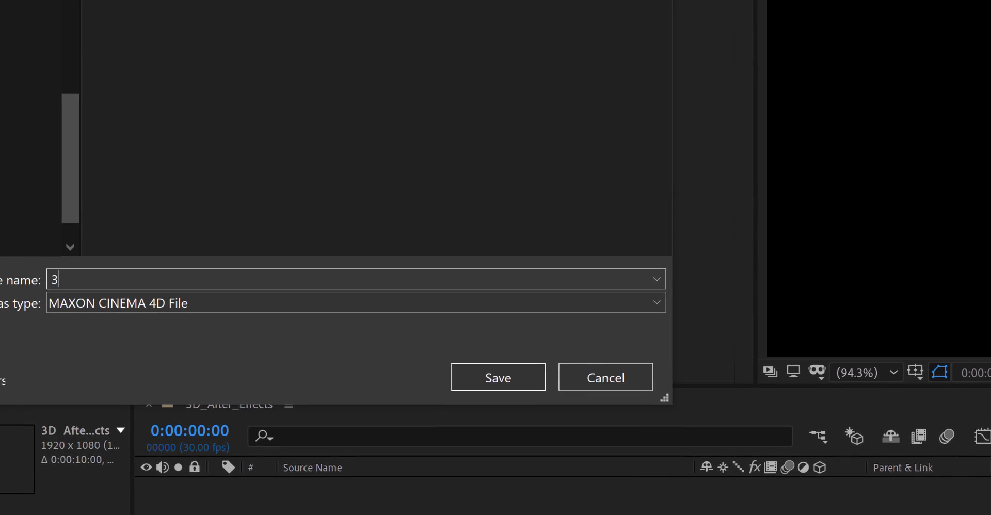
{"action": "type", "text": "D_AE"}
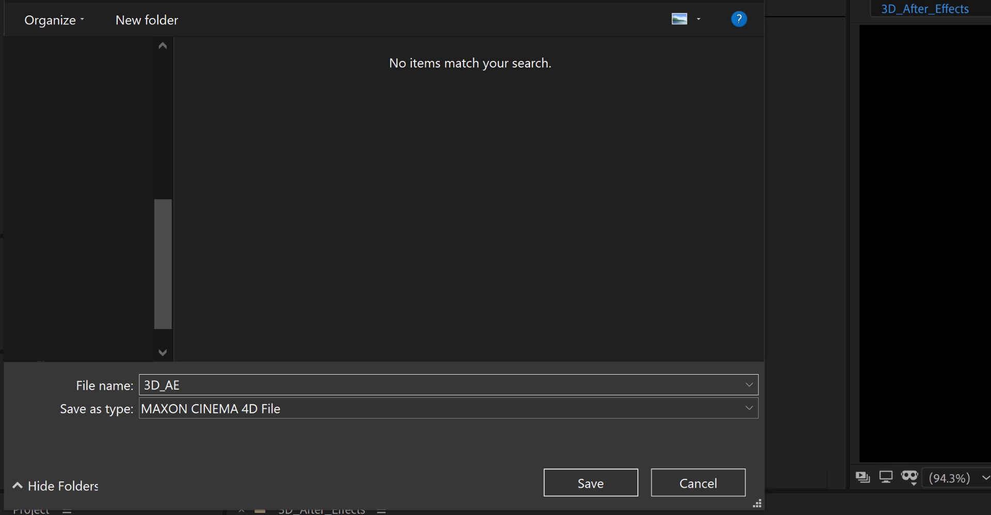
{"action": "left_click", "coordinate": [614, 490]}
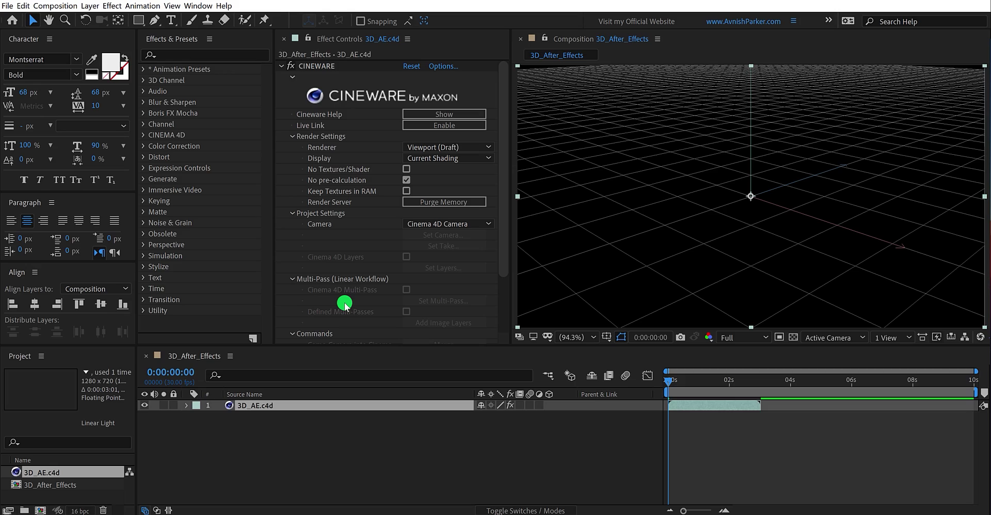
Select the 3D_AE.c4d layer and locate the CINEWARE effect in the CINEMA 4D effects category.
{"action": "left_click", "coordinate": [288, 406]}
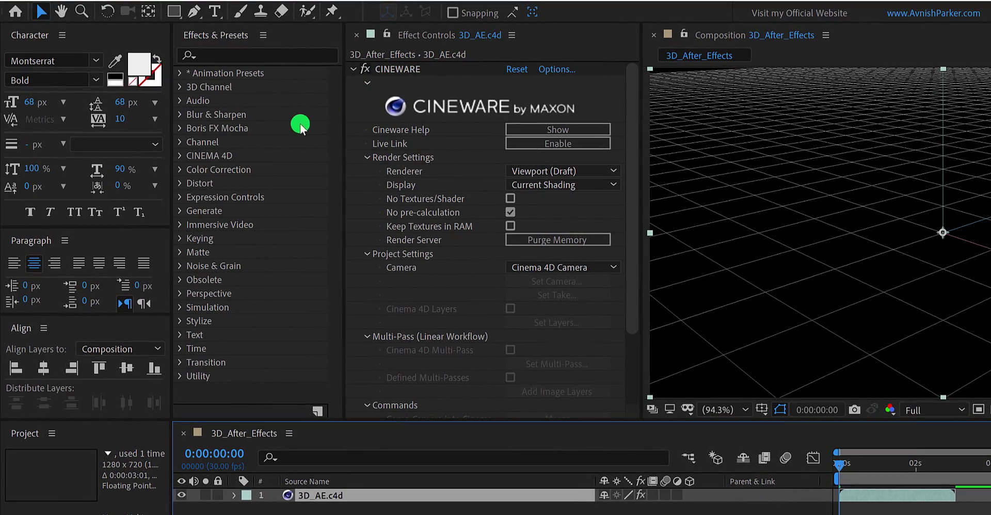
{"action": "left_click", "coordinate": [180, 155]}
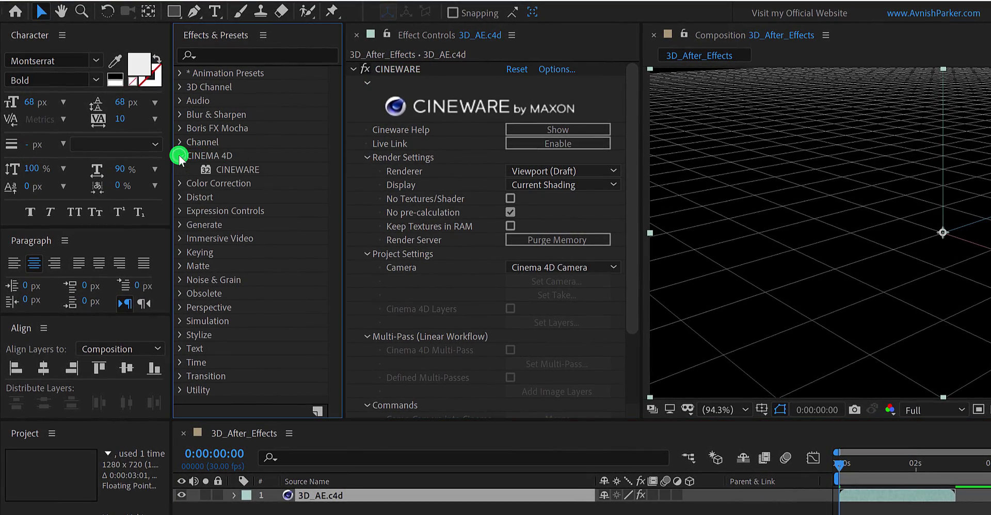
{"action": "left_click", "coordinate": [258, 169]}
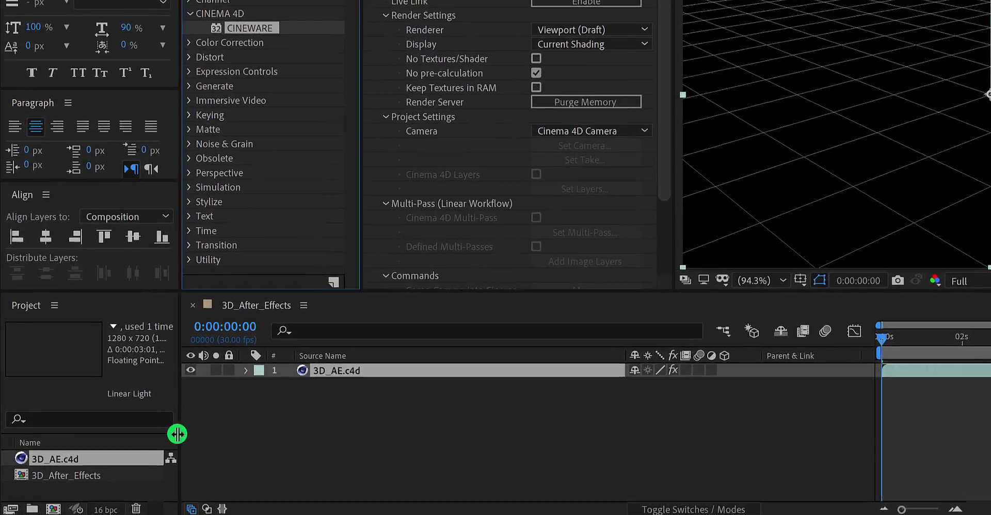
Open the original of the 3D_AE.c4d project item for editing in Cinema 4D.
{"action": "left_click", "coordinate": [85, 459]}
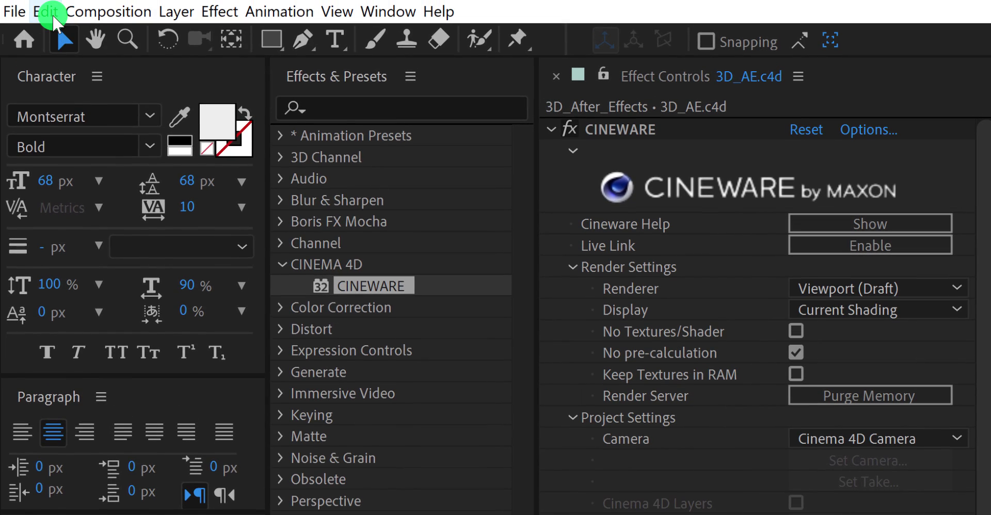
{"action": "left_click", "coordinate": [52, 13]}
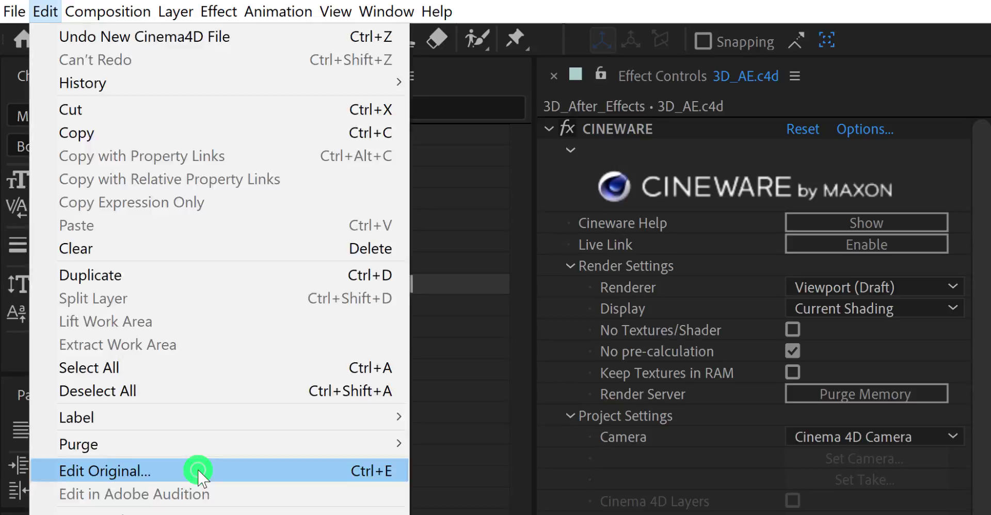
{"action": "left_click", "coordinate": [199, 473]}
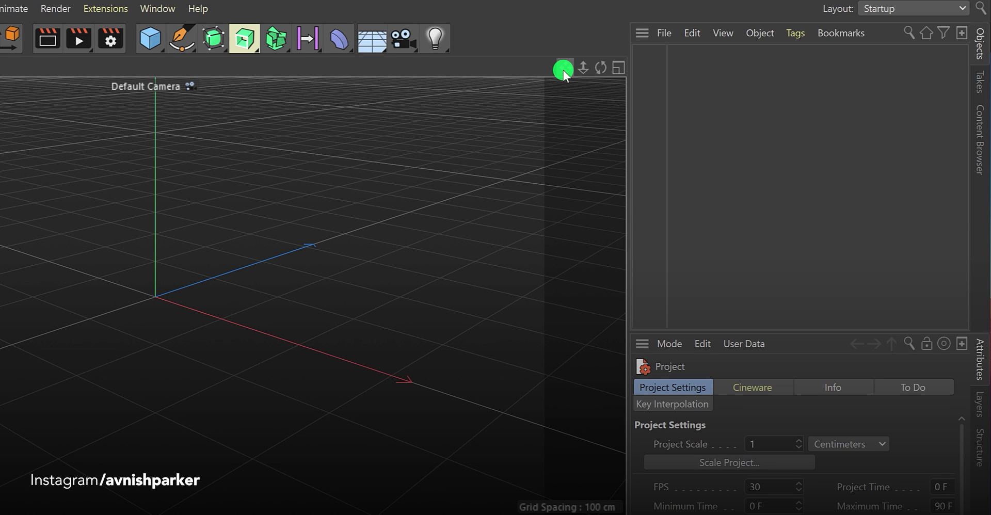
Examine the empty scene by panning, zooming and orbiting the perspective view around the world origin.
{"action": "left_click_drag", "start_coordinate": [563, 72], "coordinate": [325, 323]}
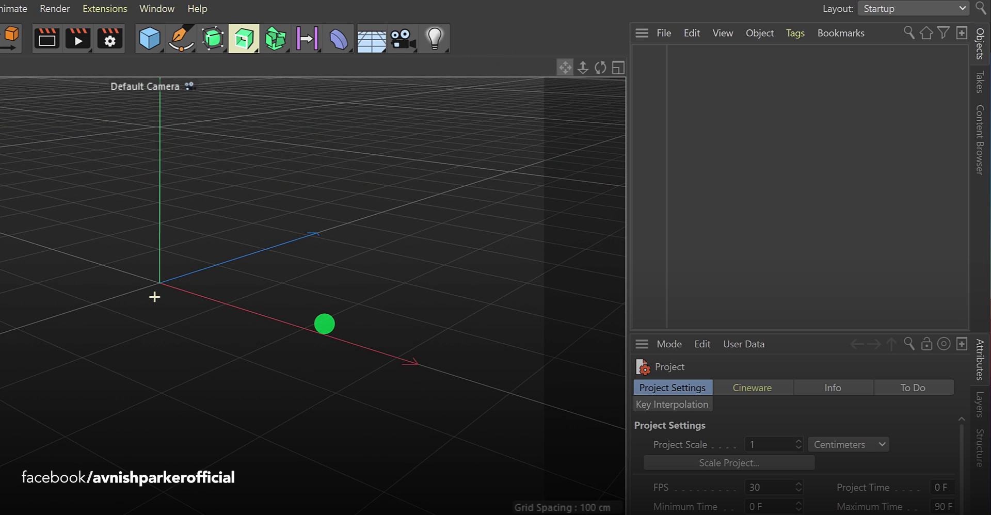
{"action": "left_click_drag", "start_coordinate": [583, 69], "coordinate": [318, 280]}
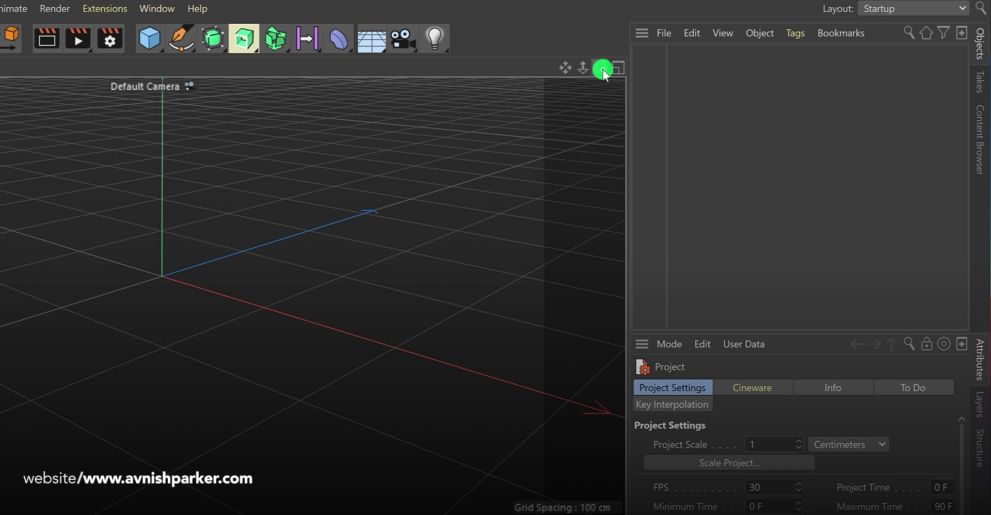
{"action": "left_click_drag", "start_coordinate": [600, 70], "coordinate": [280, 360]}
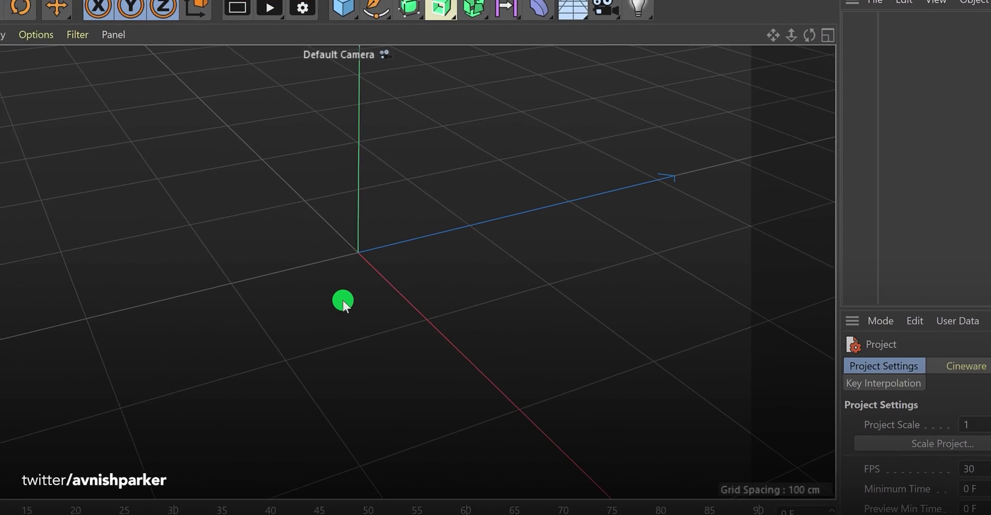
{"action": "key", "text": "1"}
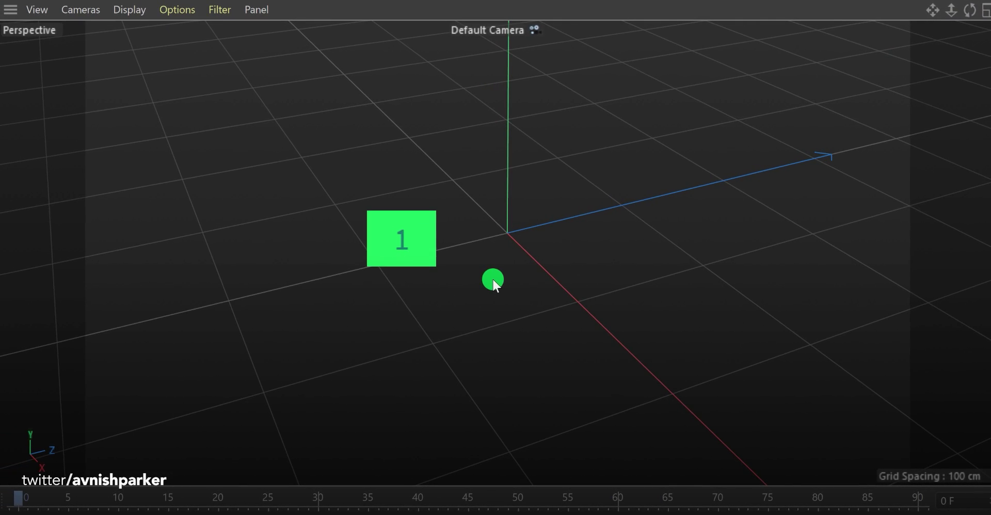
{"action": "left_click_drag", "start_coordinate": [518, 263], "coordinate": [550, 198]}
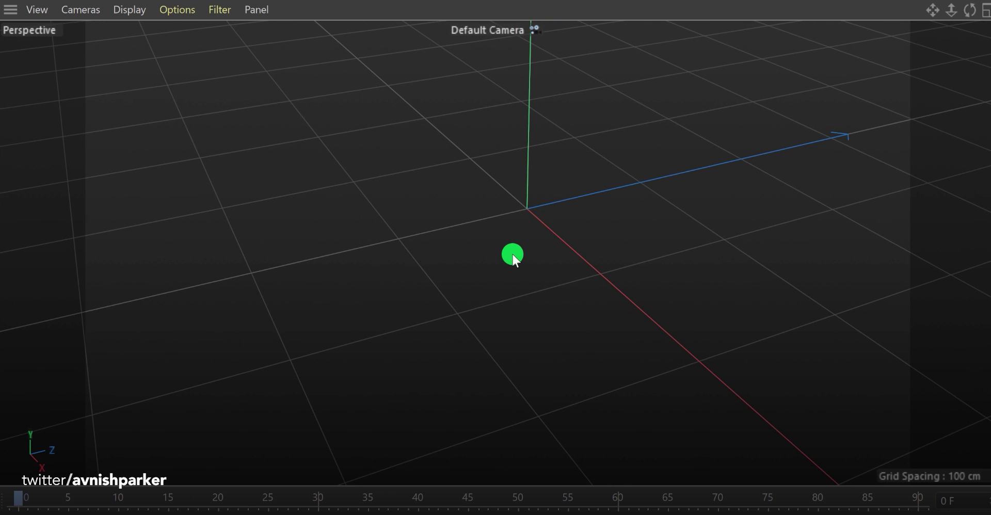
{"action": "key", "text": "2"}
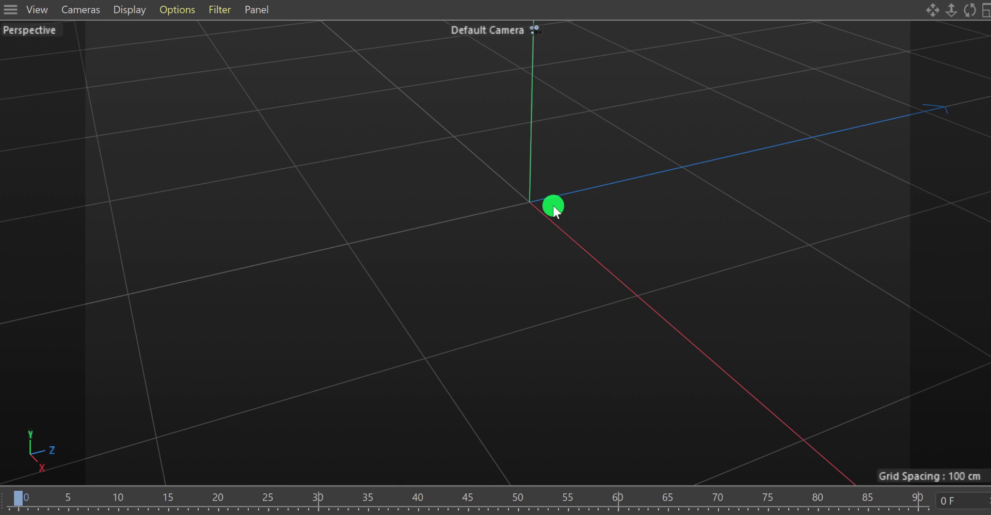
{"action": "left_click", "coordinate": [695, 113]}
{"action": "key", "text": "3"}
{"action": "left_click_drag", "start_coordinate": [695, 112], "coordinate": [511, 246]}
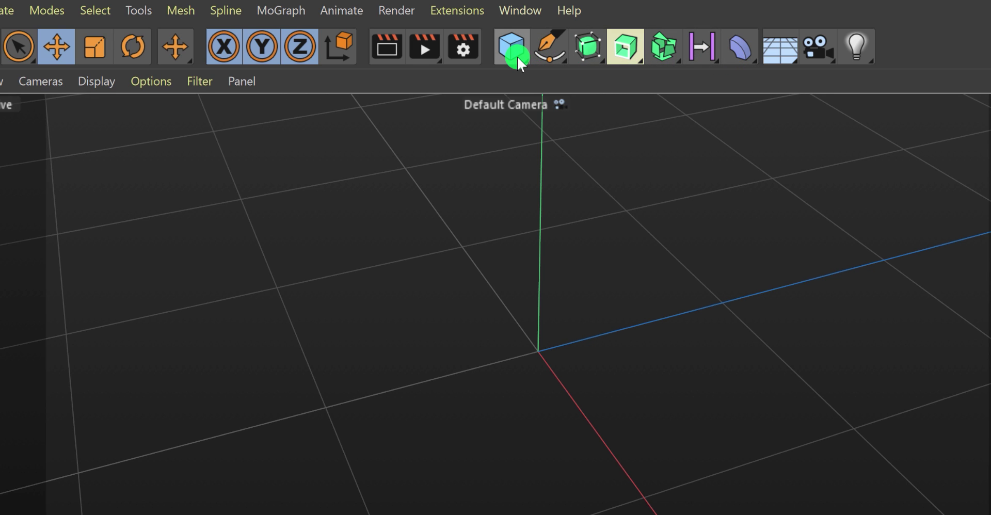
Add a sphere primitive to the scene and move it away from the world origin.
{"action": "left_click_drag", "start_coordinate": [517, 57], "coordinate": [940, 128]}
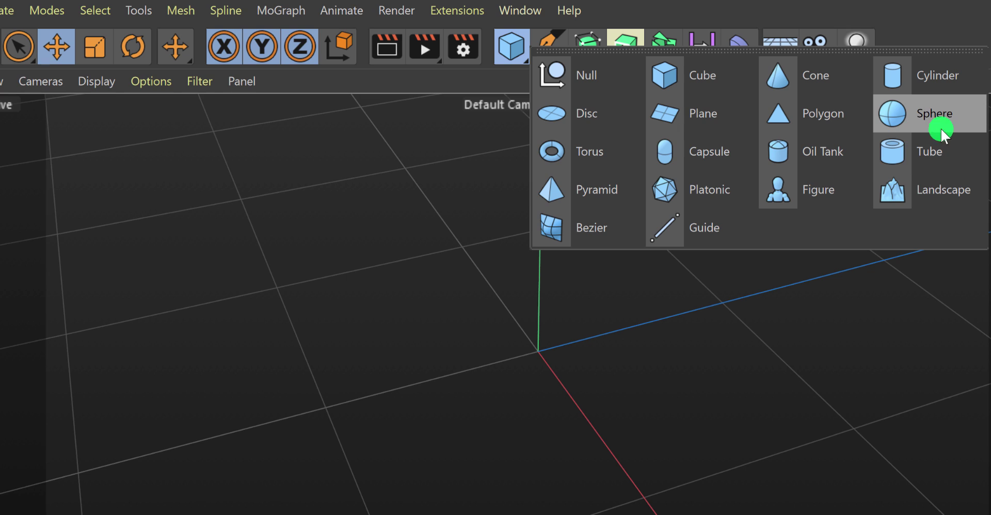
{"action": "left_click", "coordinate": [959, 110]}
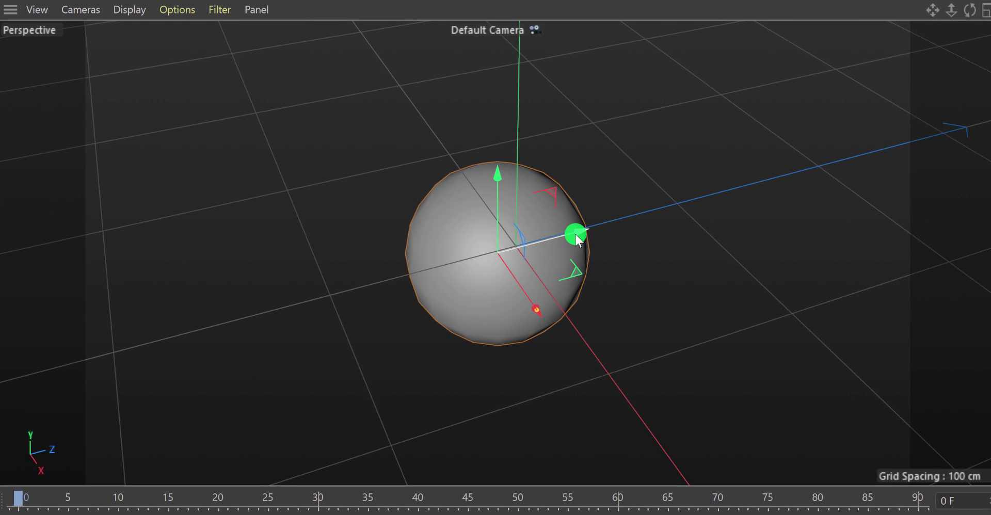
{"action": "key", "text": "3"}
{"action": "mouse_move", "coordinate": [590, 242]}
{"action": "left_mouse_down"}
{"action": "mouse_move", "coordinate": [547, 258]}
{"action": "mouse_move", "coordinate": [508, 225]}
{"action": "mouse_move", "coordinate": [535, 149]}
{"action": "mouse_move", "coordinate": [619, 160]}
{"action": "mouse_move", "coordinate": [627, 210]}
{"action": "mouse_move", "coordinate": [568, 226]}
{"action": "mouse_move", "coordinate": [562, 201]}
{"action": "mouse_move", "coordinate": [568, 239]}
{"action": "mouse_move", "coordinate": [543, 217]}
{"action": "mouse_move", "coordinate": [564, 241]}
{"action": "mouse_move", "coordinate": [506, 221]}
{"action": "mouse_move", "coordinate": [475, 246]}
{"action": "mouse_move", "coordinate": [548, 246]}
{"action": "mouse_move", "coordinate": [554, 234]}
{"action": "mouse_move", "coordinate": [490, 236]}
{"action": "mouse_move", "coordinate": [553, 233]}
{"action": "mouse_move", "coordinate": [538, 245]}
{"action": "mouse_move", "coordinate": [553, 249]}
{"action": "left_mouse_up"}
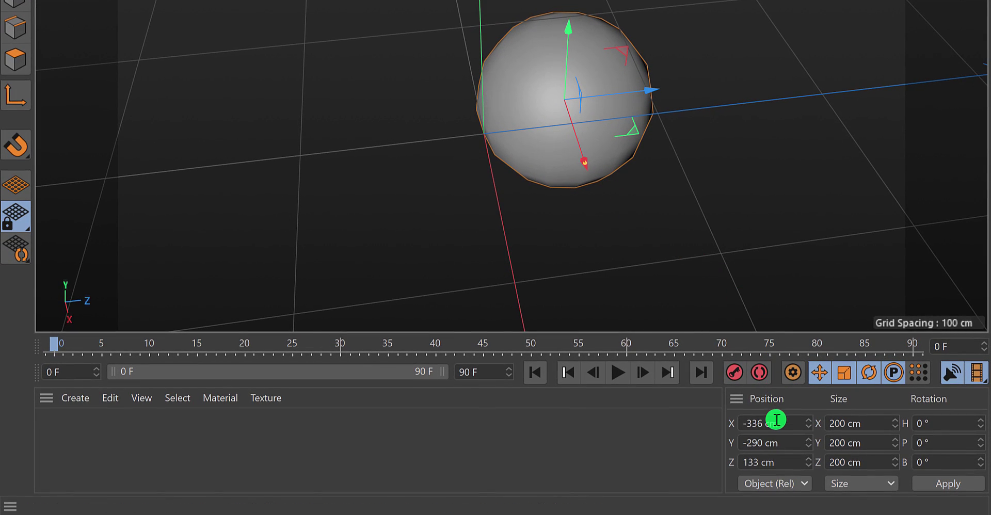
Set the sphere's X, Y and Z position to 0 cm to centre it on the world origin.
{"action": "left_click_drag", "start_coordinate": [777, 420], "coordinate": [735, 413]}
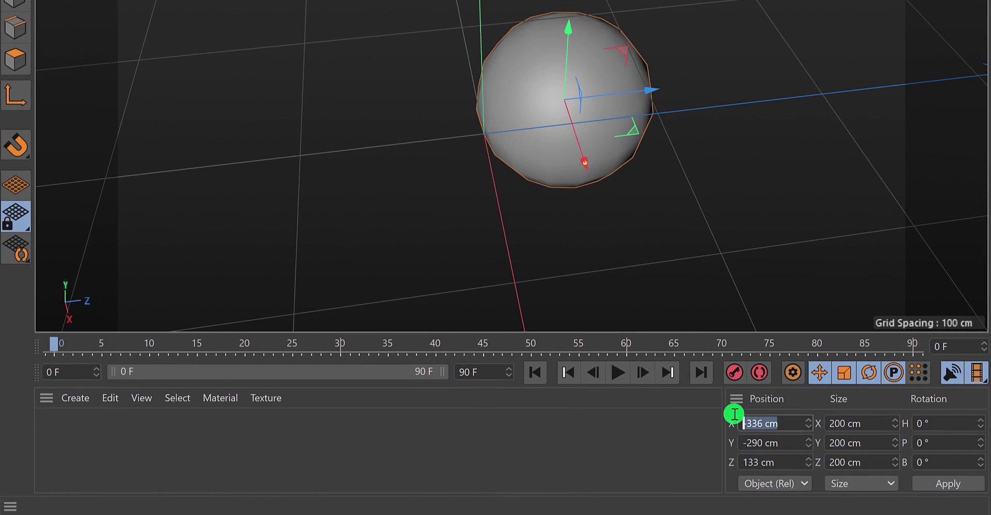
{"action": "type", "text": "0"}
{"action": "key", "text": "Tab"}
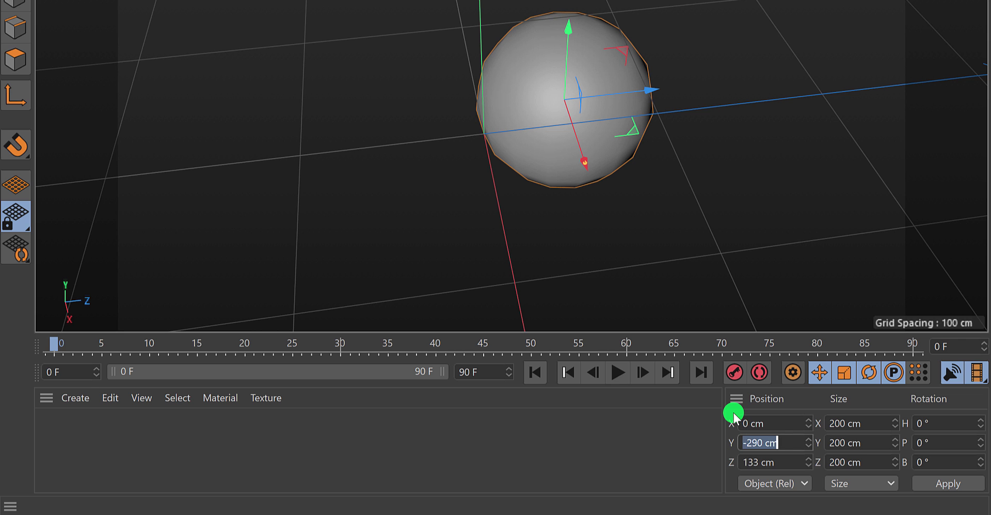
{"action": "key", "text": "BackSpace"}
{"action": "type", "text": "0"}
{"action": "key", "text": "Tab"}
{"action": "type", "text": "0"}
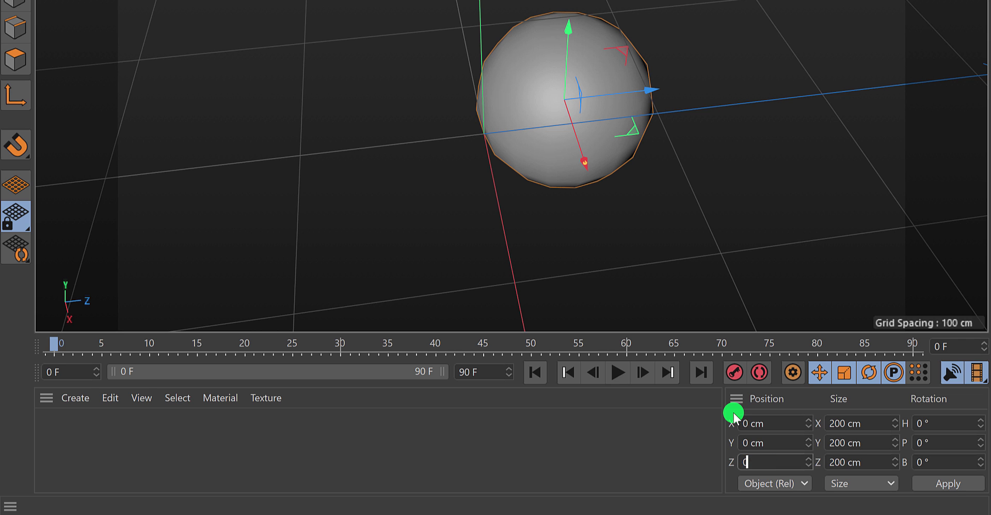
{"action": "key", "text": "Return"}
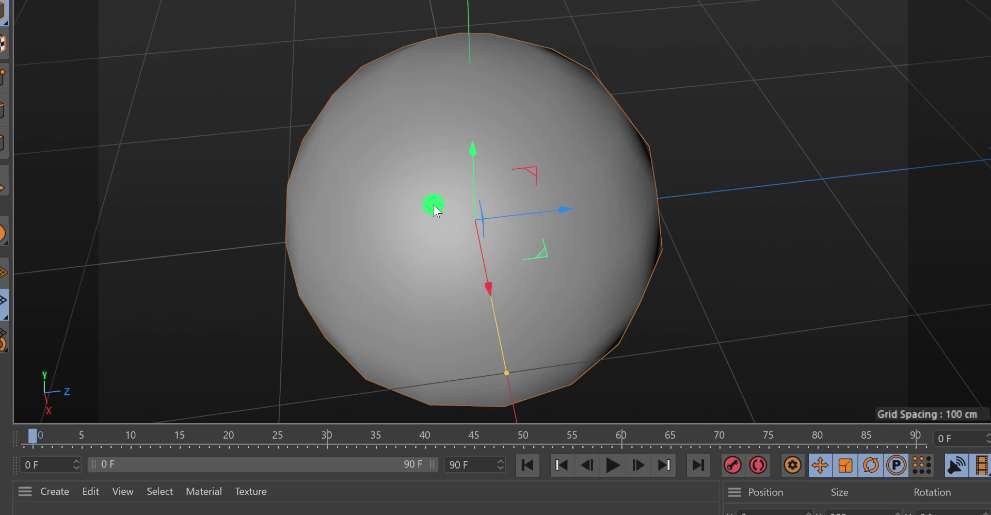
Switch the perspective view's display mode to Gouraud Shading (Lines) to show the sphere's polygon edges.
{"action": "key", "text": "3"}
{"action": "left_click_drag", "start_coordinate": [457, 139], "coordinate": [442, 184]}
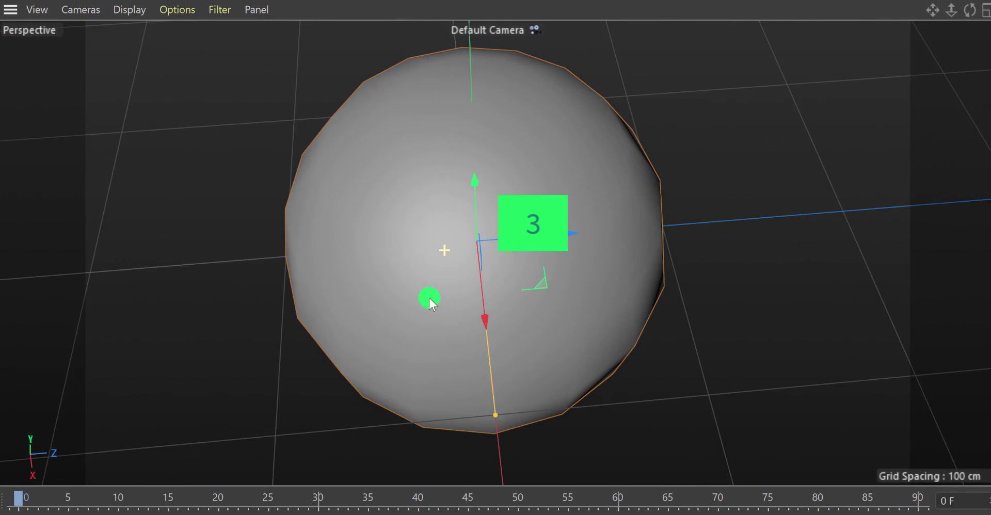
{"action": "left_click_drag", "start_coordinate": [429, 300], "coordinate": [524, 276]}
{"action": "key", "text": "2"}
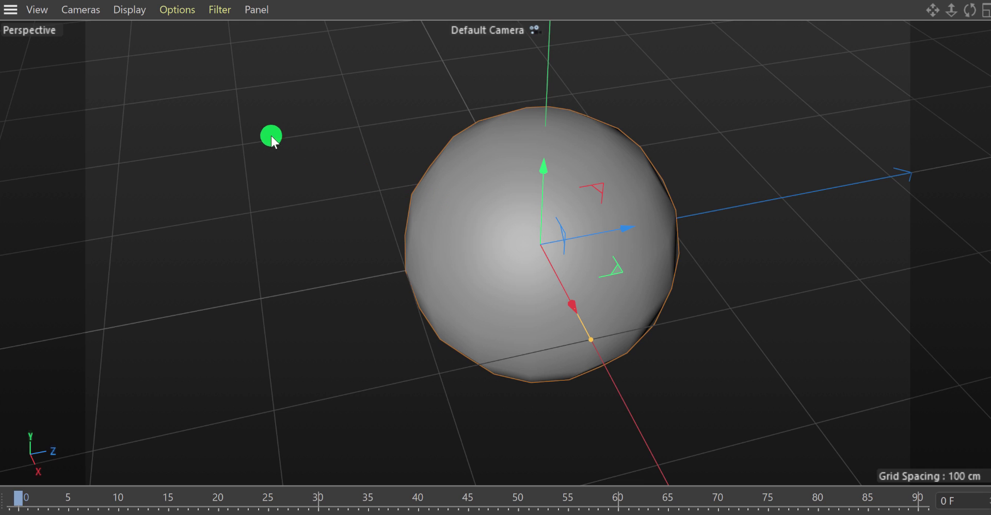
{"action": "left_click", "coordinate": [130, 9]}
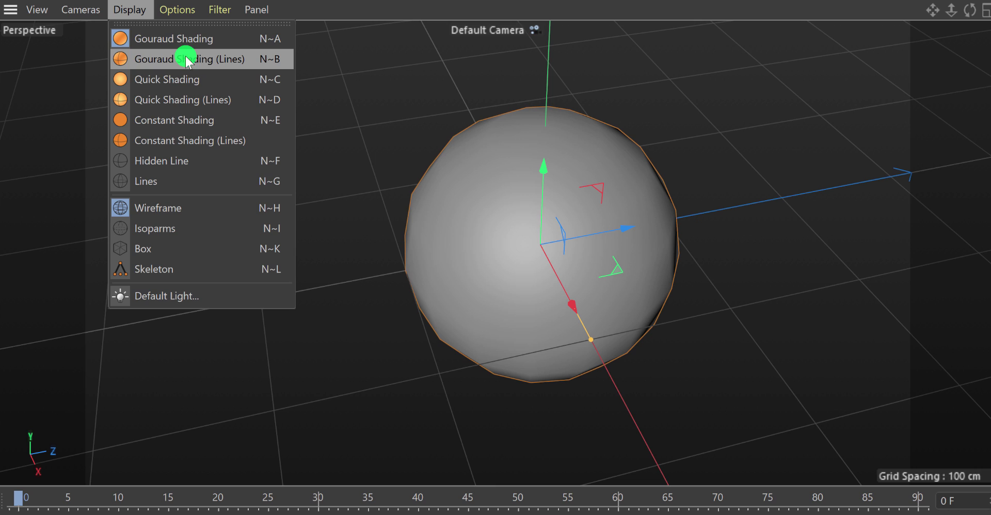
{"action": "left_click", "coordinate": [249, 67]}
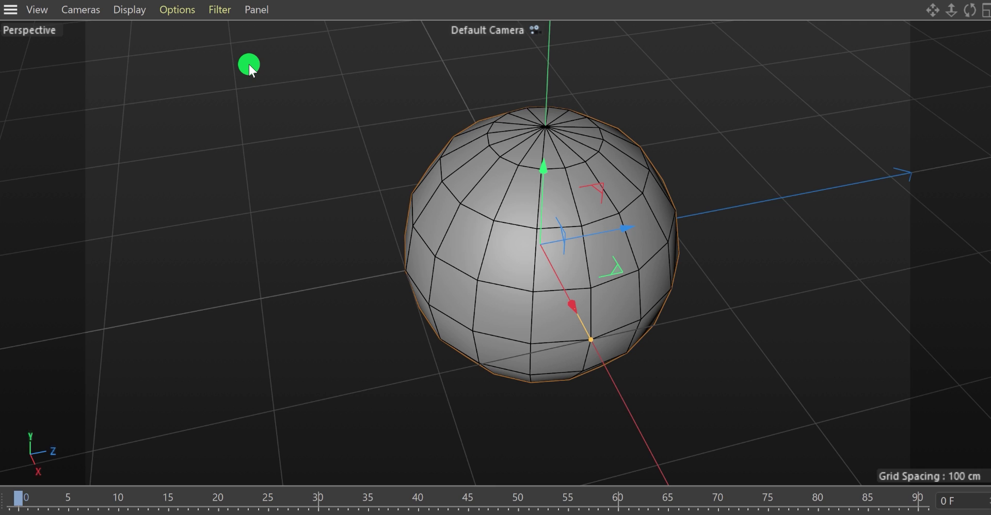
Switch the perspective view's display mode back to plain Gouraud Shading.
{"action": "key", "text": "n"}
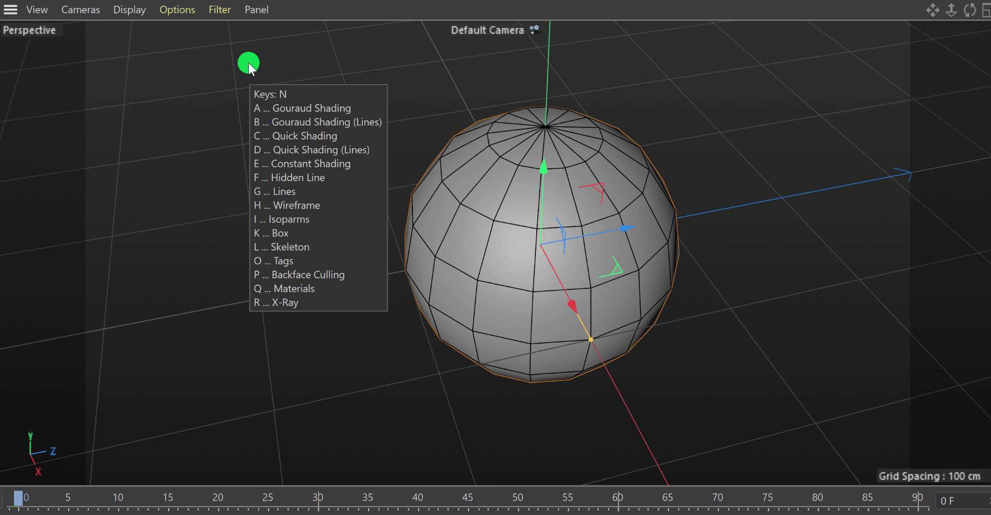
{"action": "key", "text": "a"}
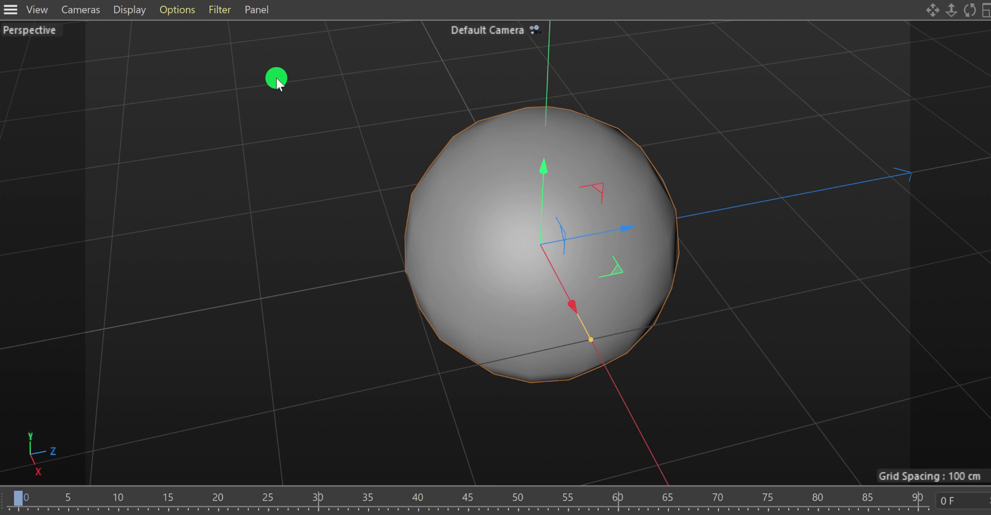
Switch the perspective view's display mode to Gouraud Shading (Lines) and deselect the sphere to inspect its polygon mesh.
{"action": "key", "text": "n"}
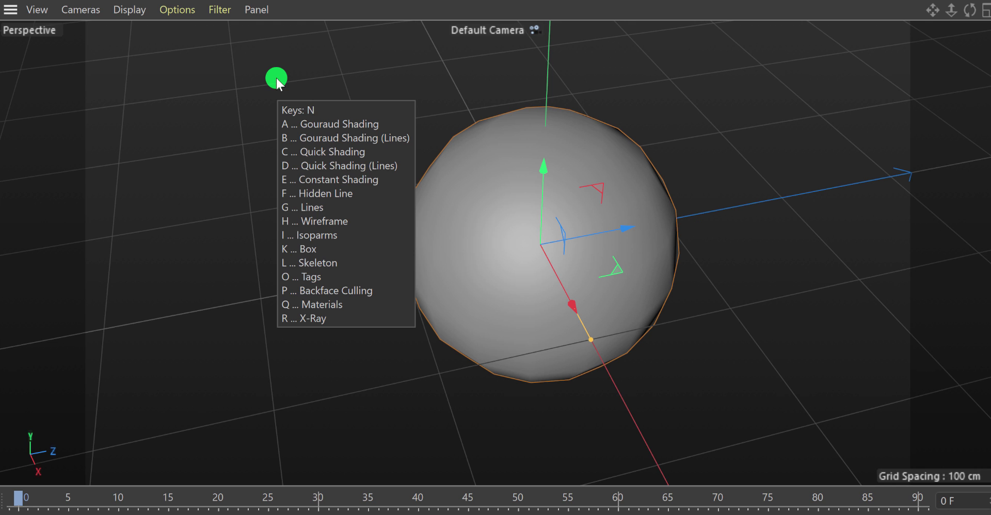
{"action": "key", "text": "b"}
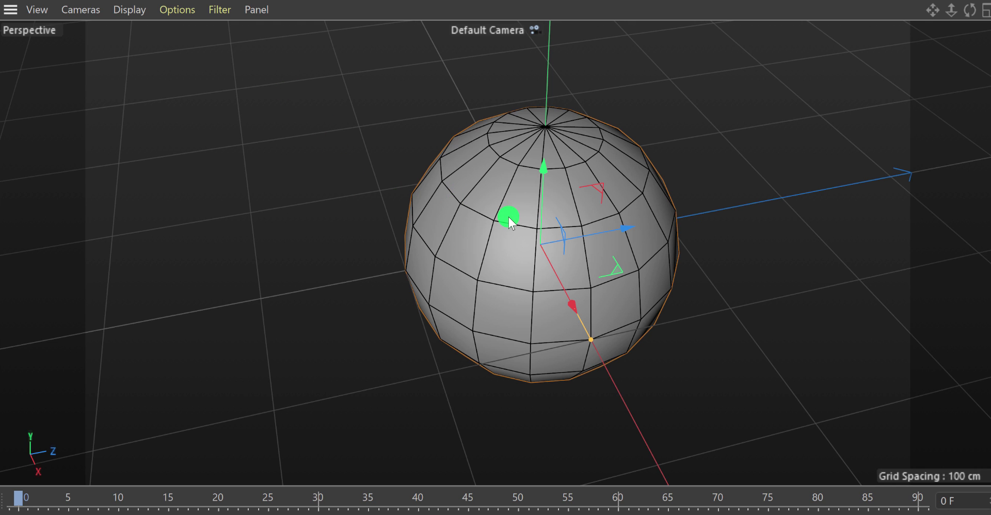
{"action": "left_click_drag", "start_coordinate": [509, 217], "coordinate": [565, 232], "text": "alt"}
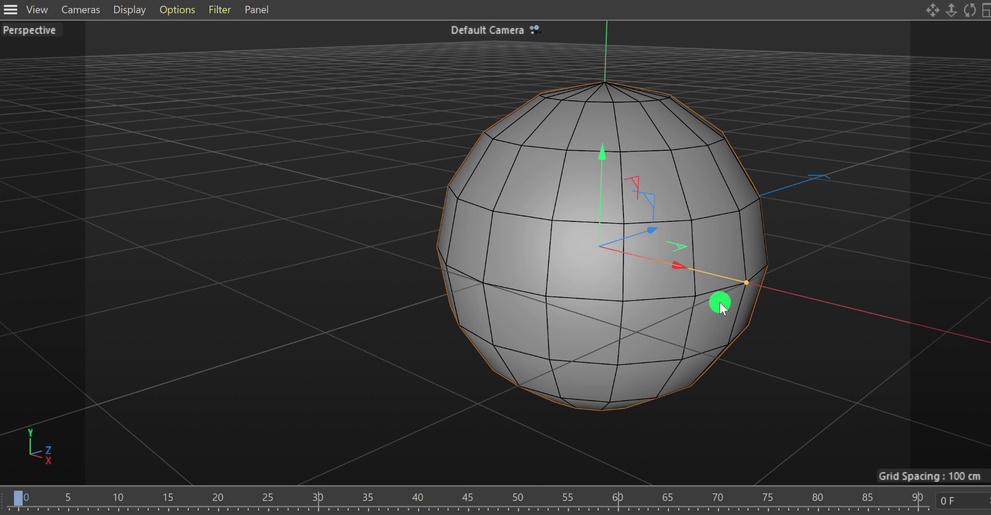
{"action": "left_click", "coordinate": [771, 316]}
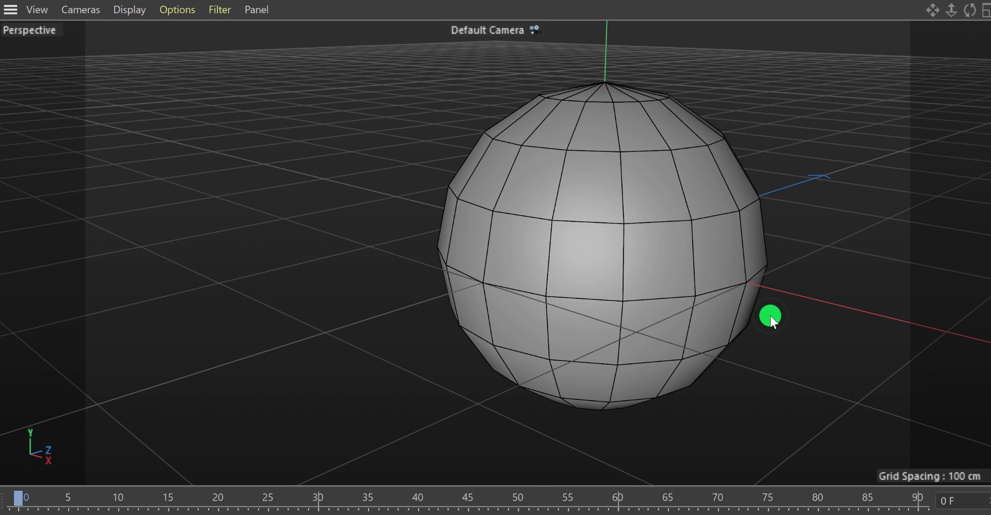
Select the sphere and set its segments to 35.
{"action": "left_click", "coordinate": [614, 223]}
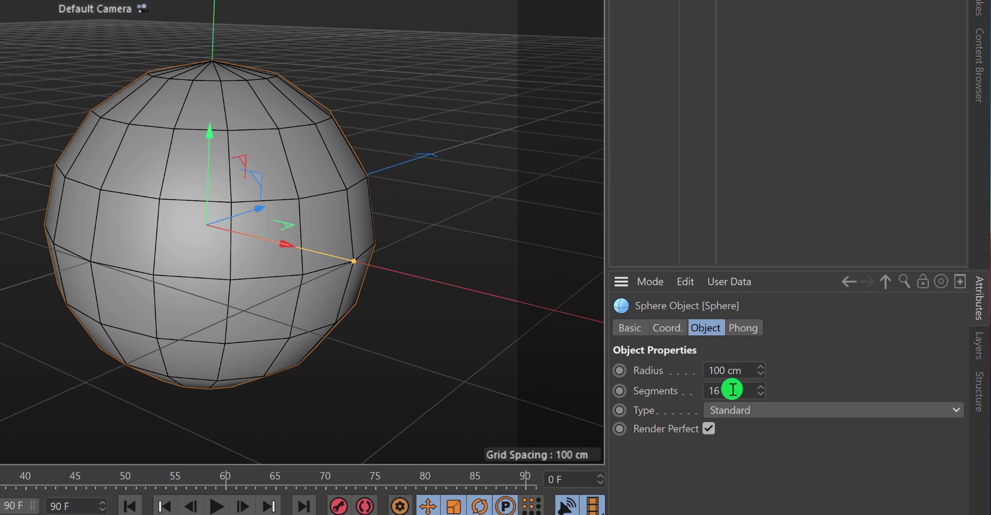
{"action": "left_click_drag", "start_coordinate": [733, 390], "coordinate": [686, 390]}
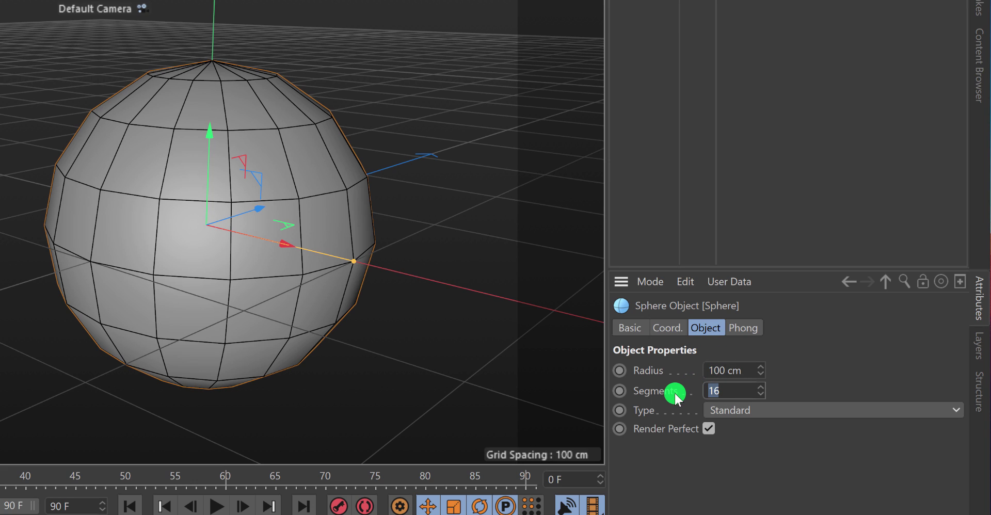
{"action": "type", "text": "35"}
{"action": "key", "text": "Return"}
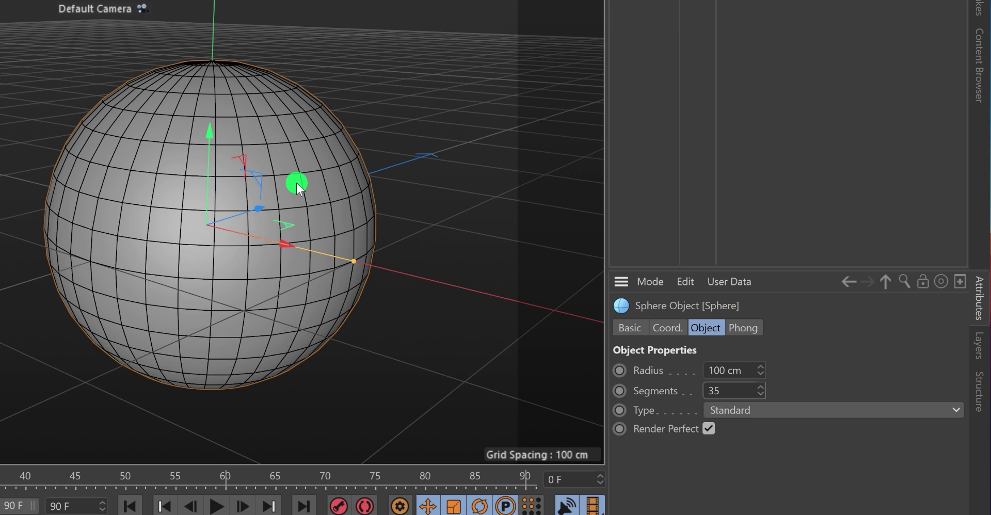
Raise the sphere's segments to 300 for a very dense mesh.
{"action": "left_click", "coordinate": [727, 388]}
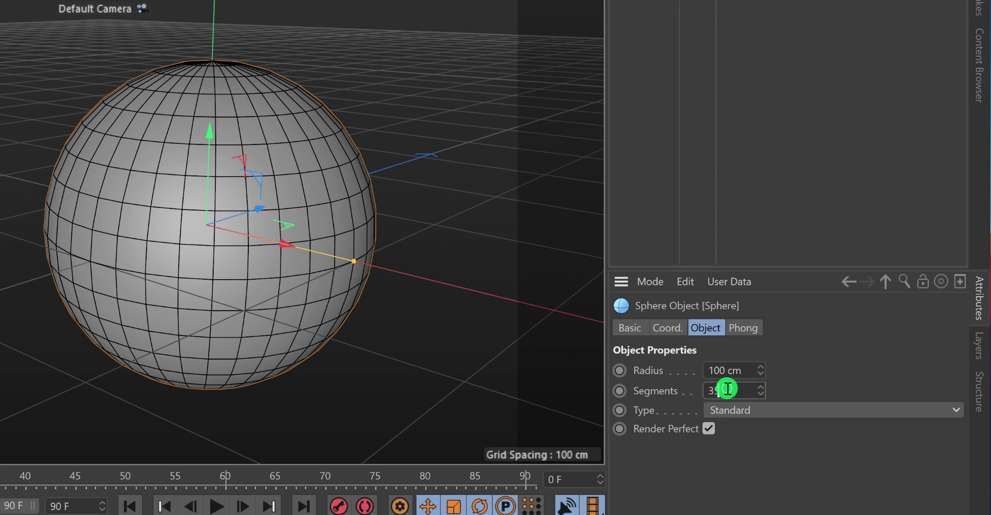
{"action": "key", "text": "BackSpace"}
{"action": "key", "text": "BackSpace"}
{"action": "type", "text": "300"}
{"action": "key", "text": "Return"}
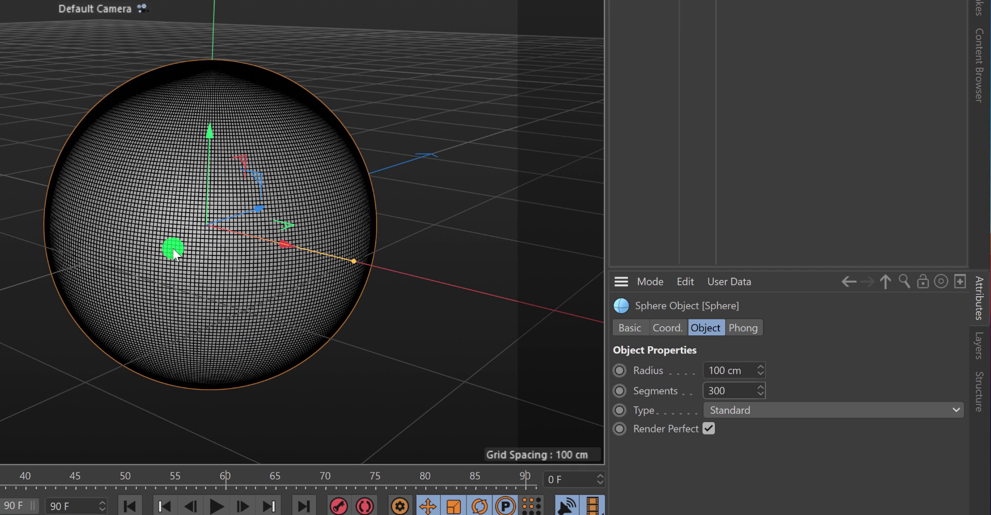
Return the perspective view's display mode to plain Gouraud Shading without polygon lines.
{"action": "scroll", "coordinate": [170, 252], "scroll_direction": "up", "scroll_amount": 3}
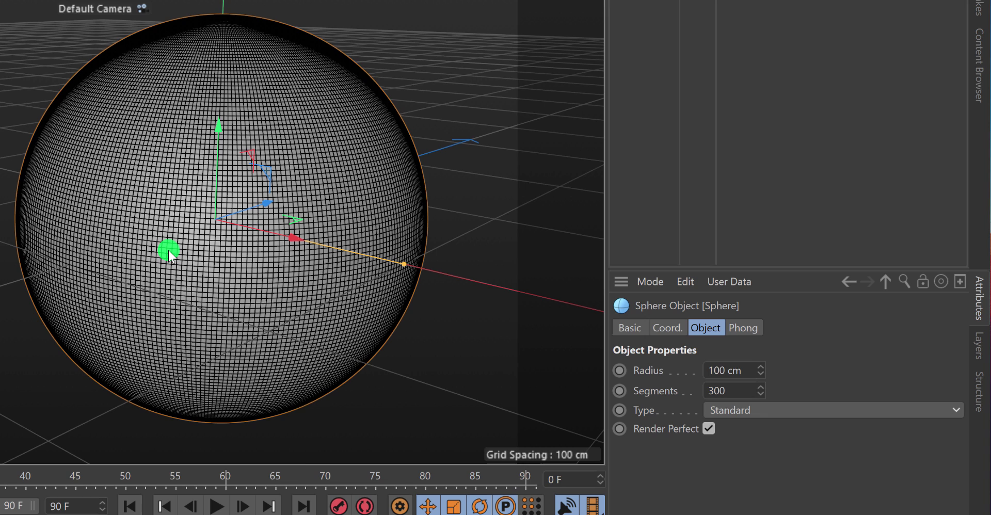
{"action": "key", "text": "n"}
{"action": "key", "text": "a"}
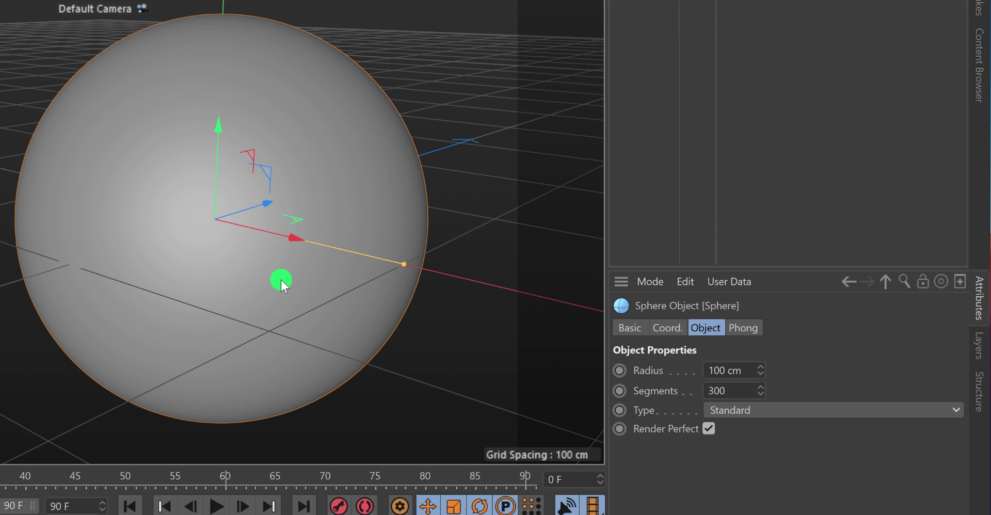
Reduce the sphere's segments to 35, check its smoothness deselected, and select the sphere again.
{"action": "left_click", "coordinate": [738, 390]}
{"action": "key", "text": "BackSpace"}
{"action": "key", "text": "BackSpace"}
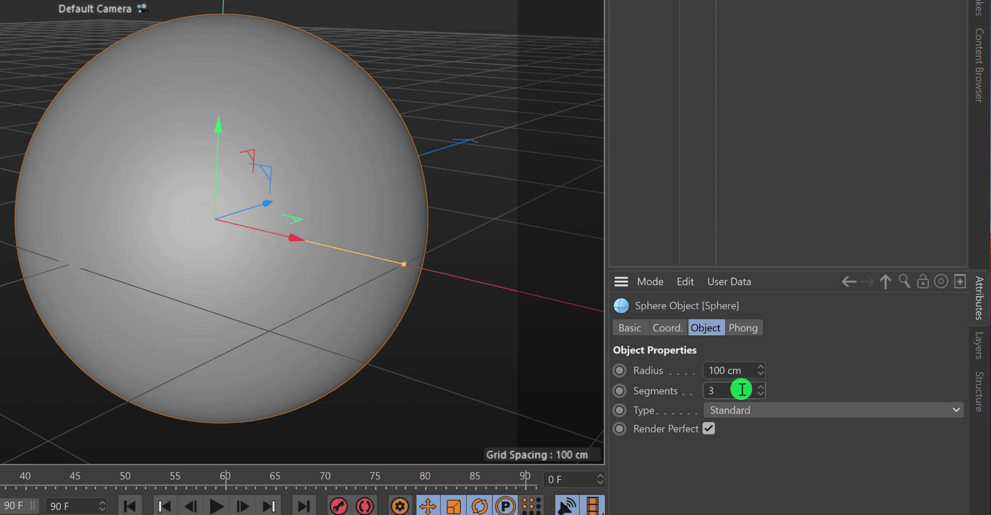
{"action": "type", "text": "5"}
{"action": "key", "text": "Return"}
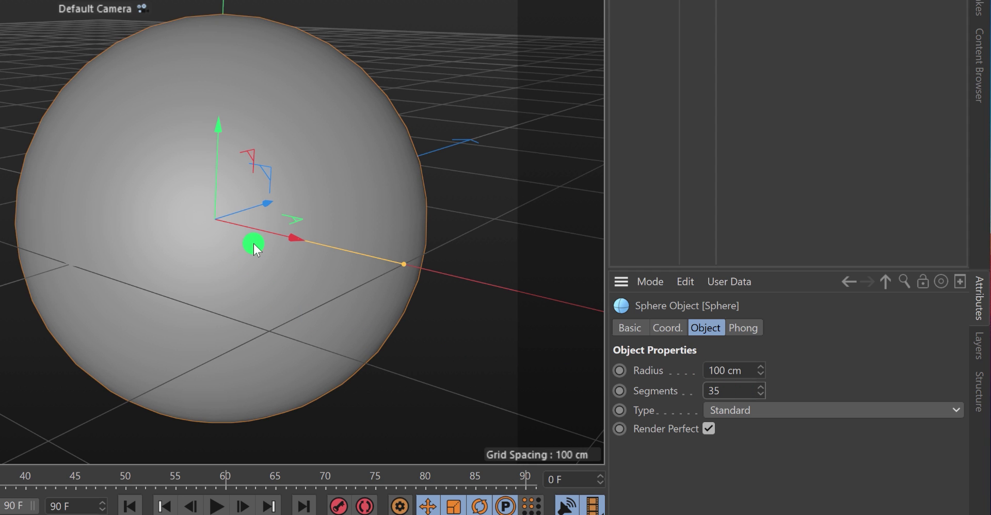
{"action": "scroll", "coordinate": [253, 243], "scroll_direction": "down", "scroll_amount": 5}
{"action": "left_click", "coordinate": [397, 253]}
{"action": "left_click_drag", "start_coordinate": [396, 253], "coordinate": [310, 305], "text": "alt"}
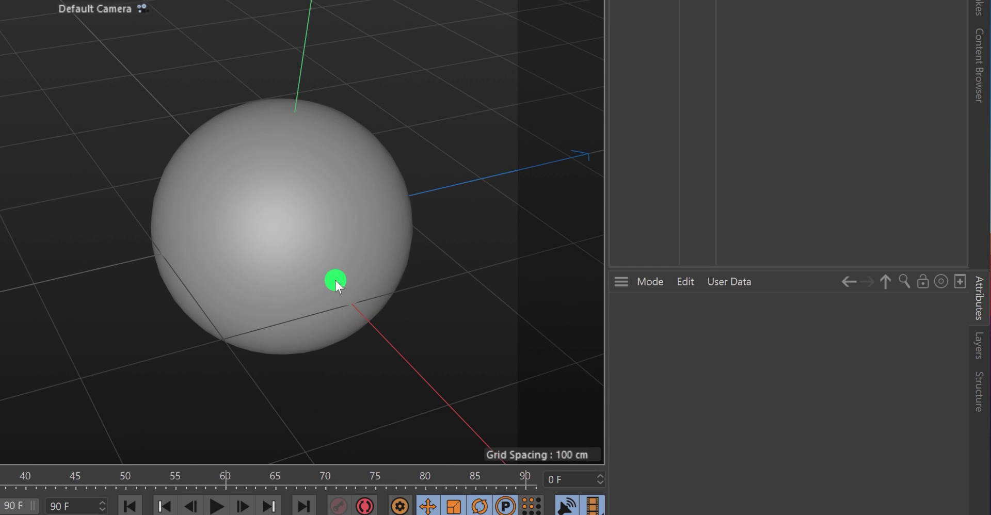
{"action": "scroll", "coordinate": [295, 199], "scroll_direction": "down", "scroll_amount": 2}
{"action": "left_click", "coordinate": [292, 206]}
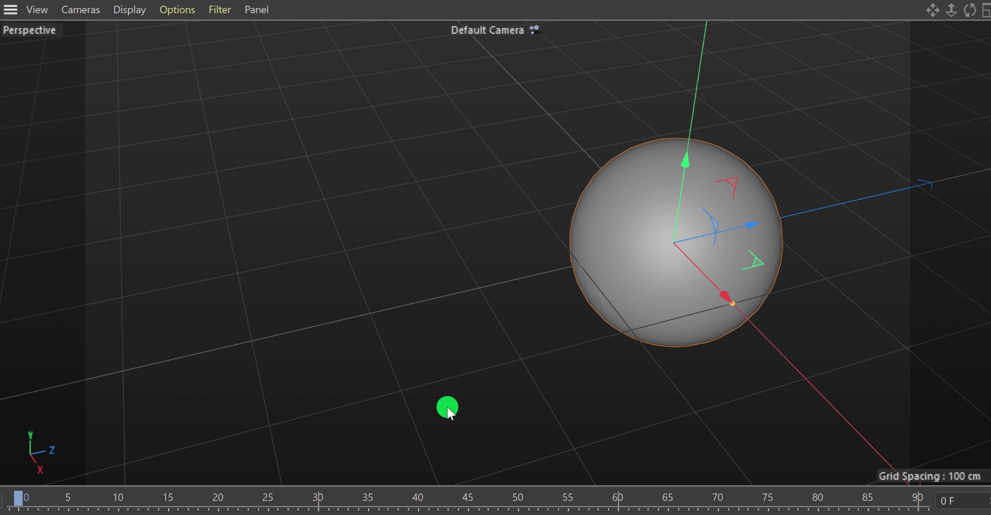
Try moving the sphere vertically along its Y axis, and undo the move.
{"action": "left_click_drag", "start_coordinate": [541, 376], "coordinate": [572, 368], "text": "alt"}
{"action": "left_click_drag", "start_coordinate": [791, 287], "coordinate": [692, 316], "text": "alt"}
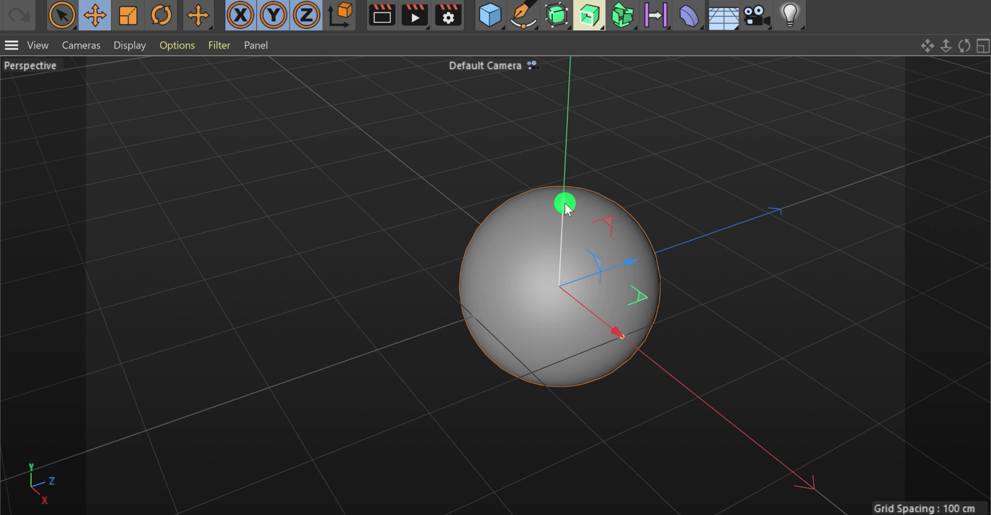
{"action": "left_click_drag", "start_coordinate": [565, 203], "coordinate": [537, 253]}
{"action": "key", "text": "ctrl+z"}
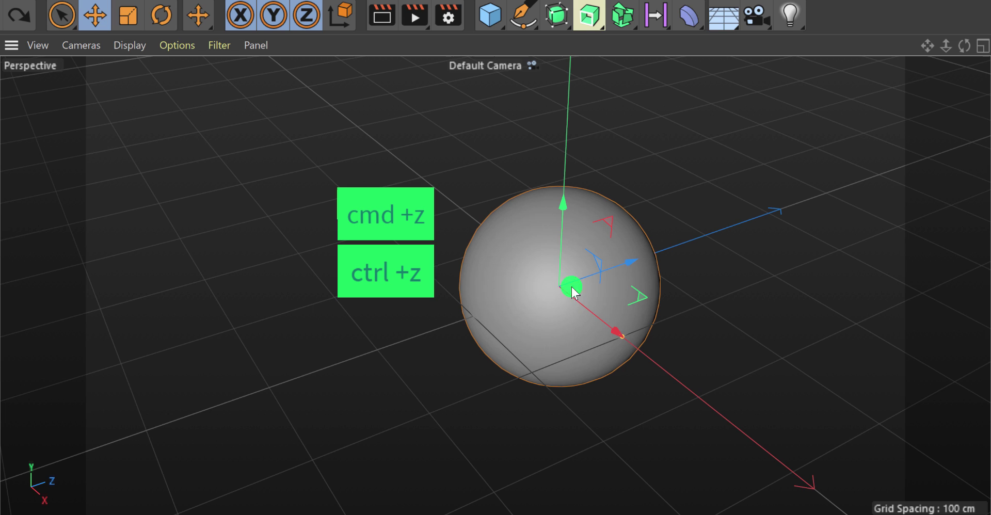
Move the sphere back and forth along the X axis, leaving it at about -11 cm.
{"action": "left_click_drag", "start_coordinate": [614, 332], "coordinate": [637, 336]}
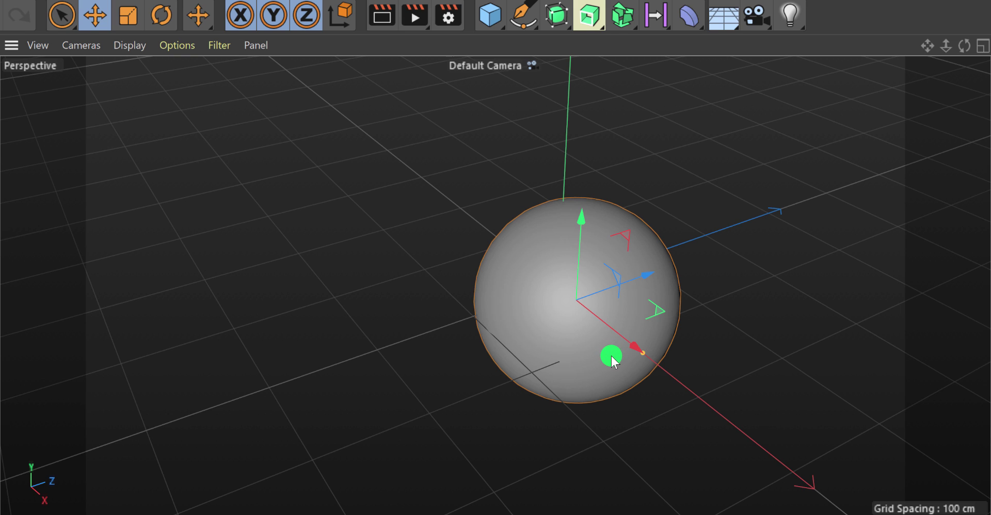
{"action": "left_click_drag", "start_coordinate": [642, 343], "coordinate": [607, 343]}
{"action": "left_click_drag", "start_coordinate": [603, 338], "coordinate": [603, 337]}
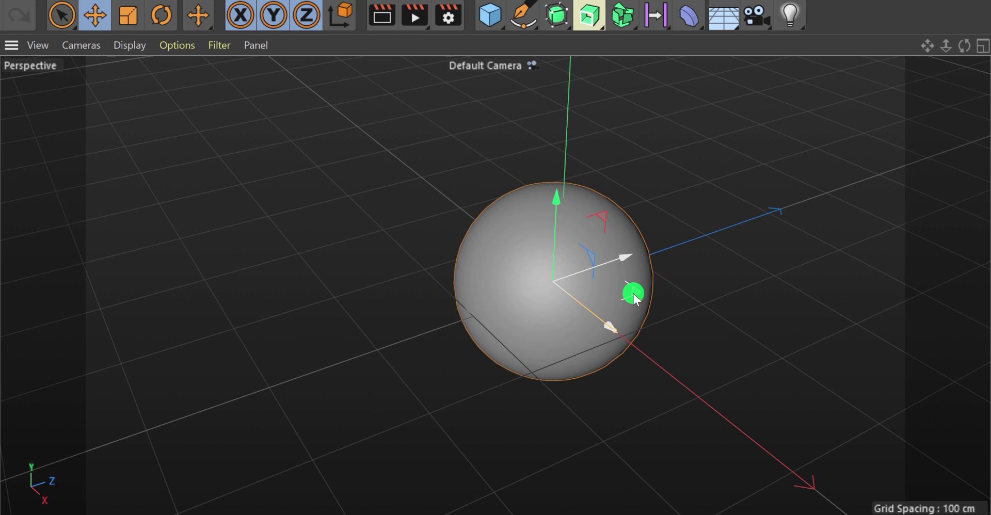
Try moving the sphere about 137 cm across the XZ plane with the two-axis handle, and undo the move.
{"action": "left_click_drag", "start_coordinate": [636, 298], "coordinate": [589, 369]}
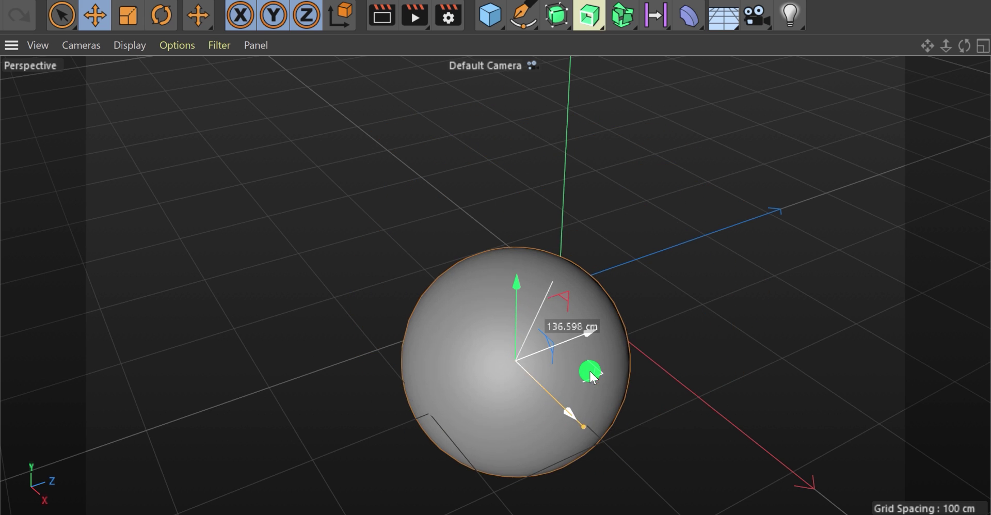
{"action": "key", "text": "ctrl+z"}
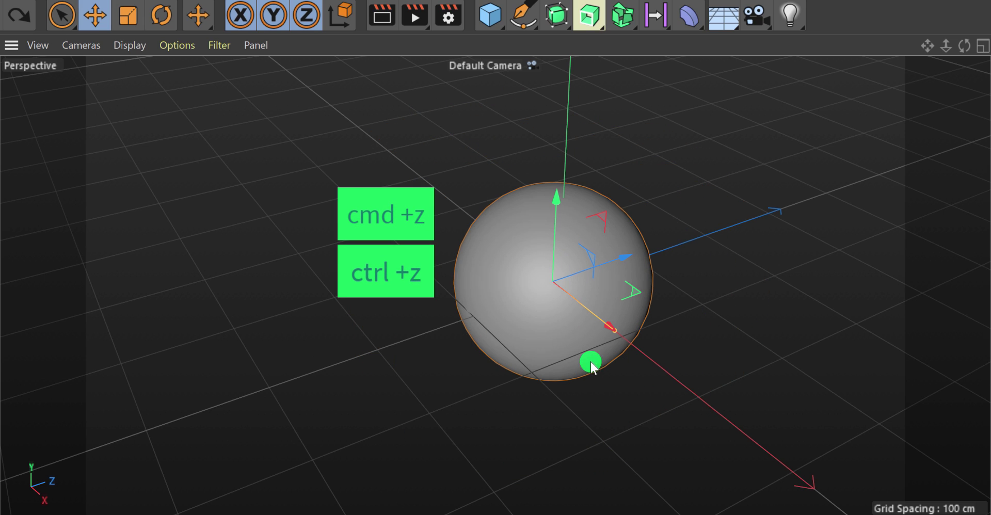
{"action": "left_click_drag", "start_coordinate": [606, 223], "coordinate": [614, 282]}
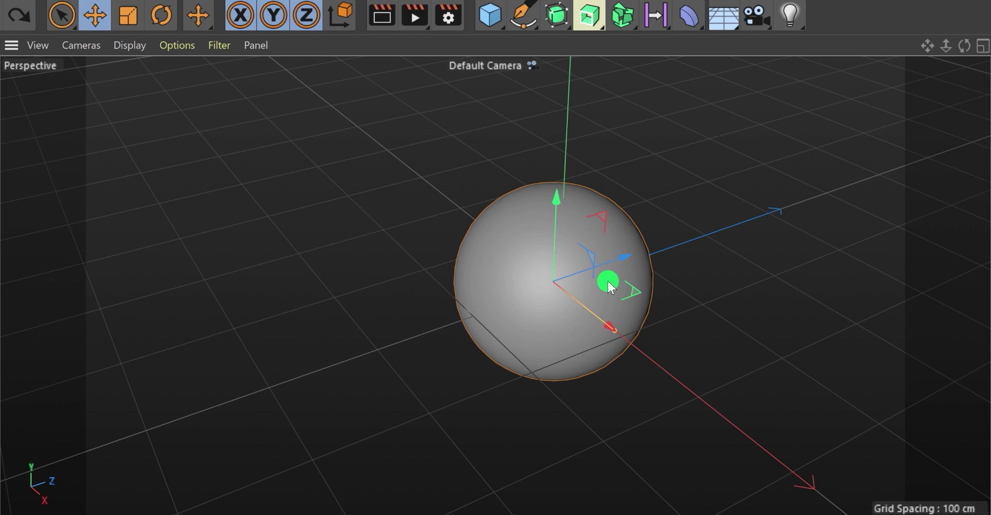
Scale the sphere down with the Scale tool and set its X, Y and Z size to 150 cm.
{"action": "left_click", "coordinate": [130, 20]}
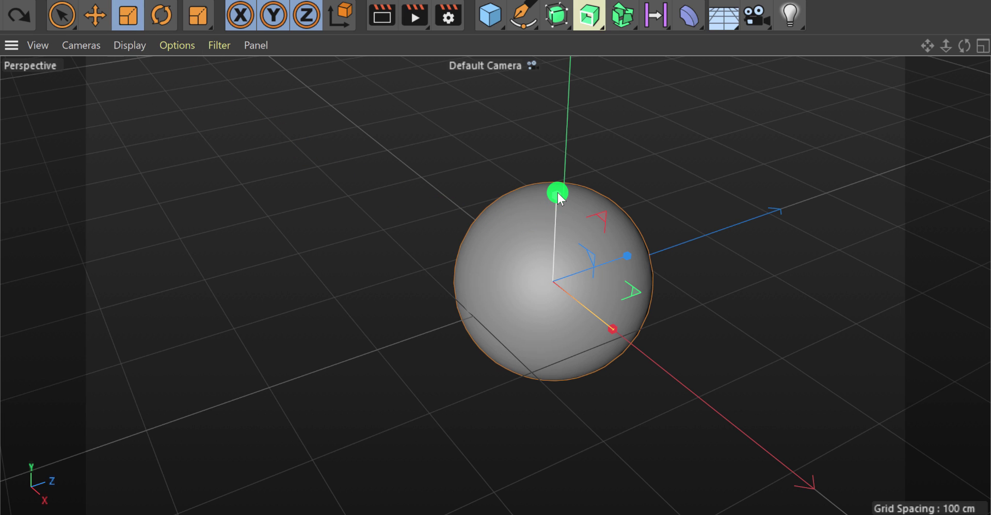
{"action": "mouse_move", "coordinate": [558, 194]}
{"action": "left_mouse_down"}
{"action": "mouse_move", "coordinate": [559, 262]}
{"action": "mouse_move", "coordinate": [560, 166]}
{"action": "mouse_move", "coordinate": [553, 245]}
{"action": "mouse_move", "coordinate": [557, 189]}
{"action": "mouse_move", "coordinate": [549, 224]}
{"action": "mouse_move", "coordinate": [555, 193]}
{"action": "mouse_move", "coordinate": [557, 232]}
{"action": "mouse_move", "coordinate": [561, 195]}
{"action": "mouse_move", "coordinate": [560, 235]}
{"action": "mouse_move", "coordinate": [559, 195]}
{"action": "mouse_move", "coordinate": [555, 226]}
{"action": "mouse_move", "coordinate": [557, 212]}
{"action": "left_mouse_up"}
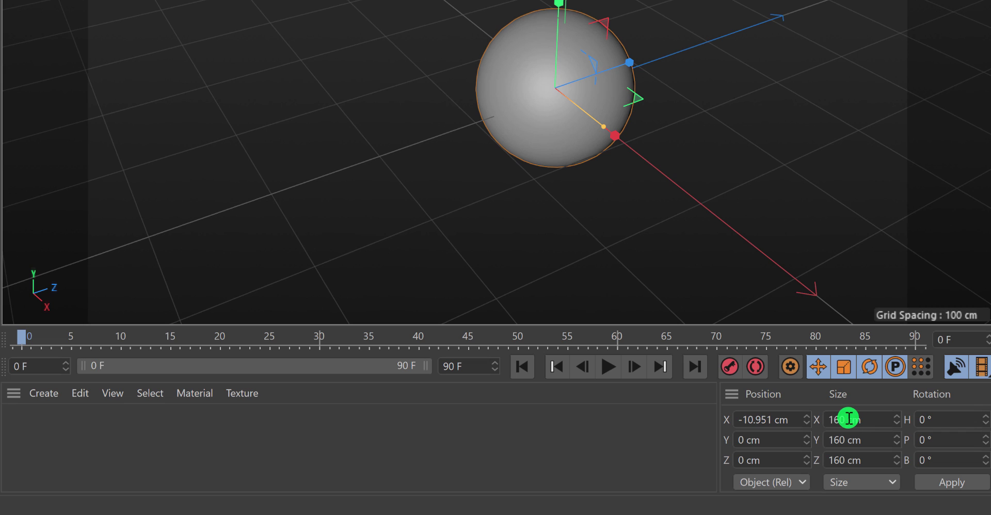
{"action": "left_click_drag", "start_coordinate": [847, 418], "coordinate": [821, 416]}
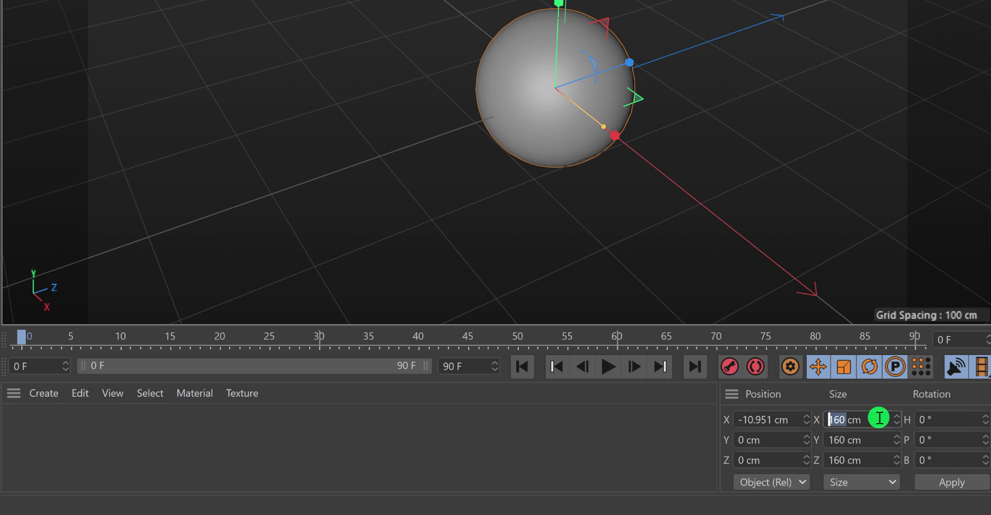
{"action": "type", "text": "150"}
{"action": "key", "text": "Tab"}
{"action": "type", "text": "15"}
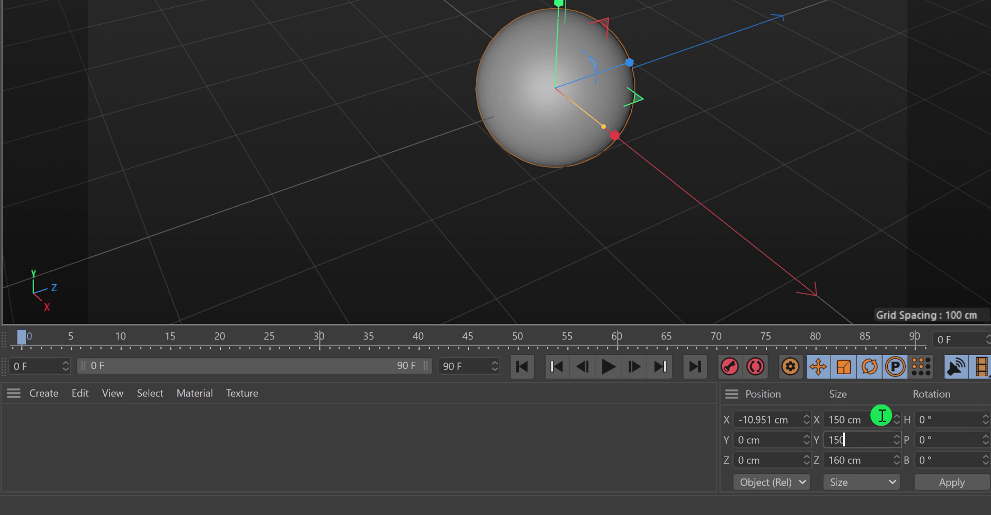
{"action": "type", "text": "0"}
{"action": "key", "text": "Tab"}
{"action": "type", "text": "150"}
{"action": "key", "text": "Return"}
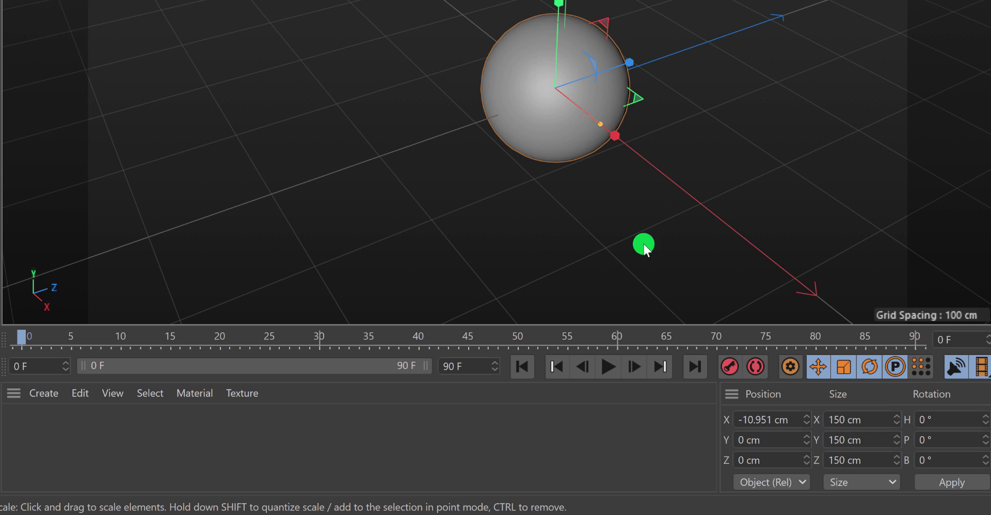
Set the sphere's X position to 0 cm to centre it on the world origin.
{"action": "left_click_drag", "start_coordinate": [801, 416], "coordinate": [729, 415]}
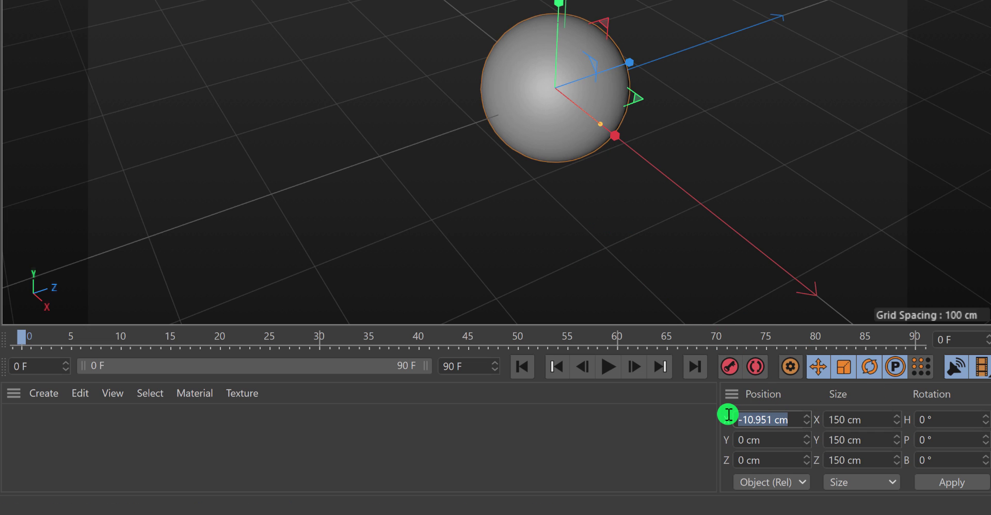
{"action": "key", "text": "BackSpace"}
{"action": "type", "text": "0"}
{"action": "key", "text": "Return"}
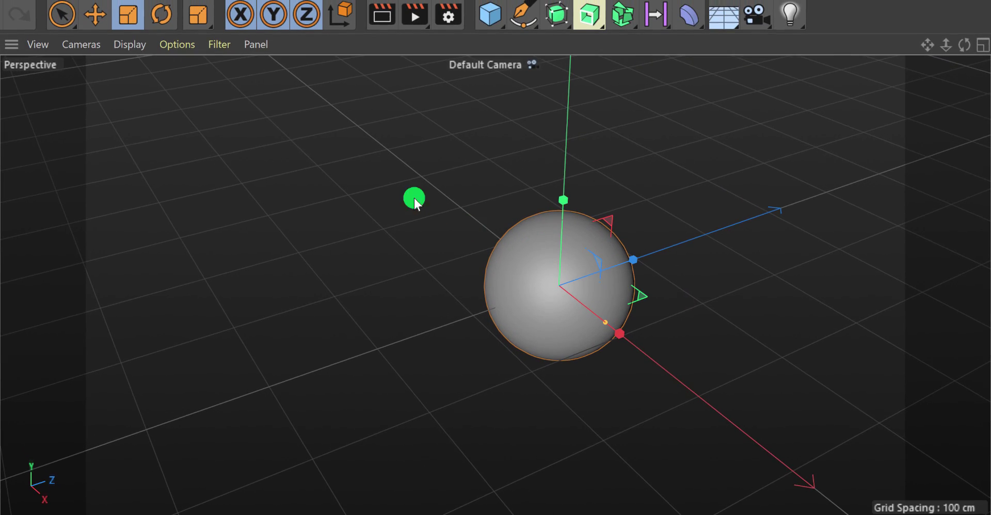
Activate the Rotate tool and add a cylinder primitive to the scene.
{"action": "left_click", "coordinate": [157, 20]}
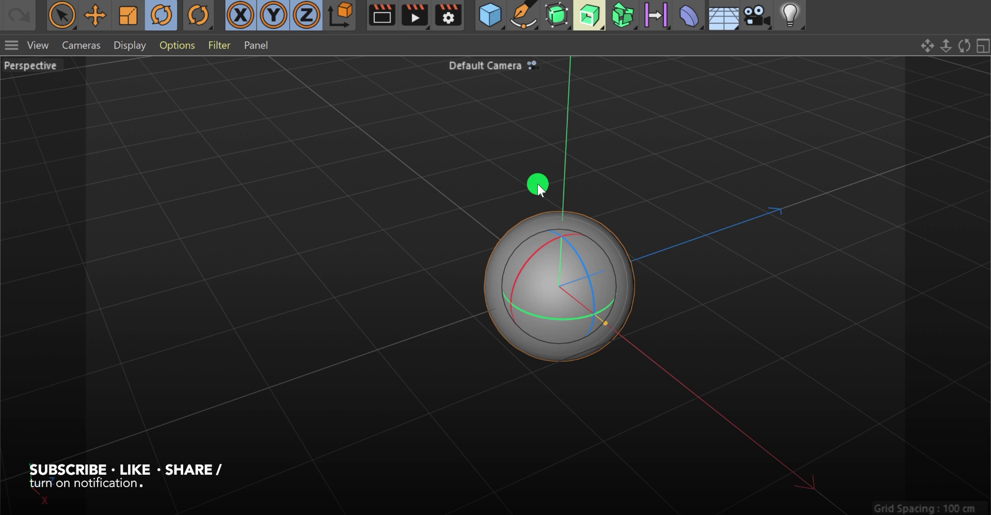
{"action": "left_click", "coordinate": [491, 20]}
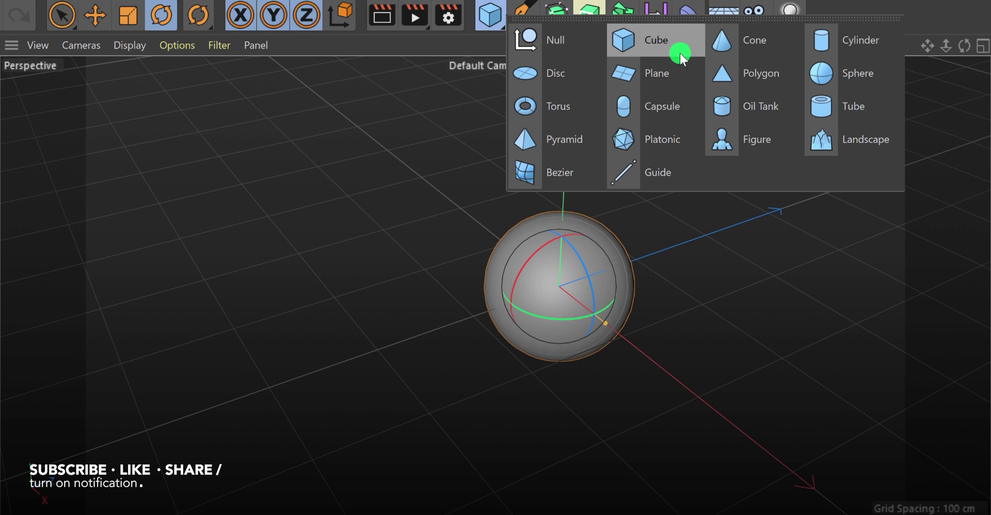
{"action": "left_click", "coordinate": [879, 45]}
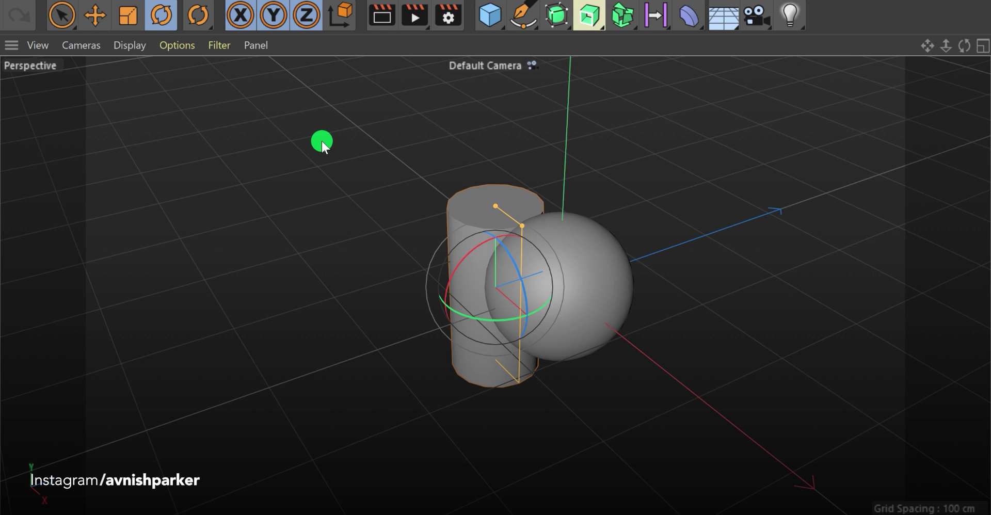
Move the cylinder away from the sphere along the negative X and Z axes with the Move tool.
{"action": "key", "text": "e"}
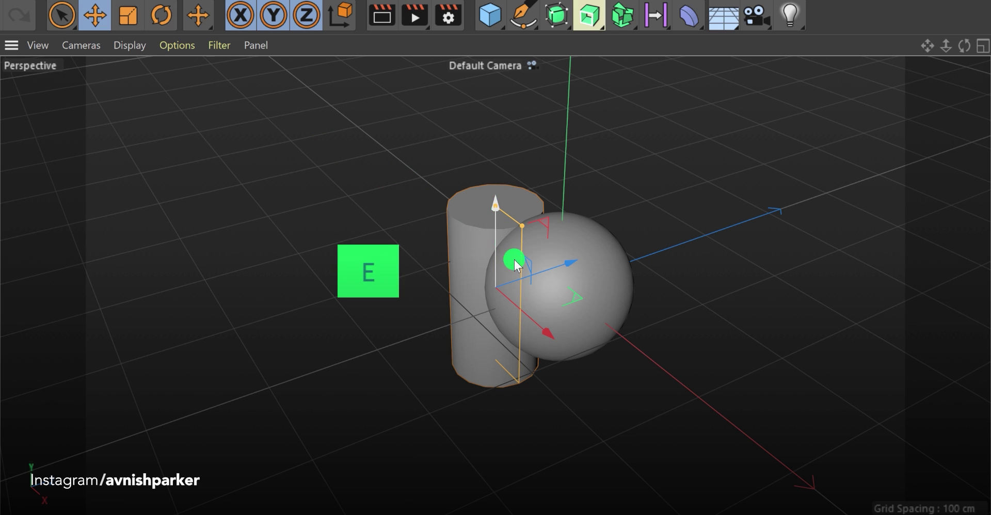
{"action": "left_click_drag", "start_coordinate": [547, 332], "coordinate": [460, 289]}
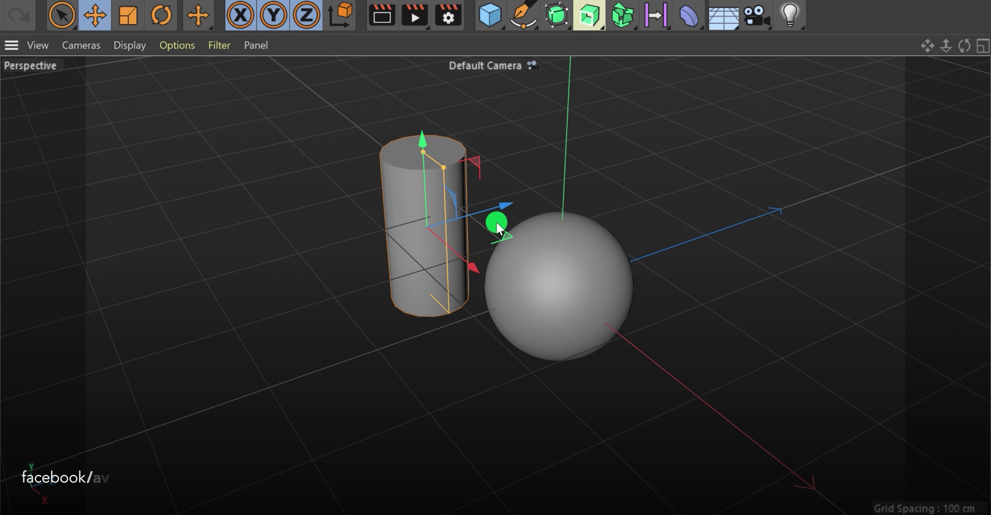
{"action": "left_click_drag", "start_coordinate": [491, 206], "coordinate": [470, 221]}
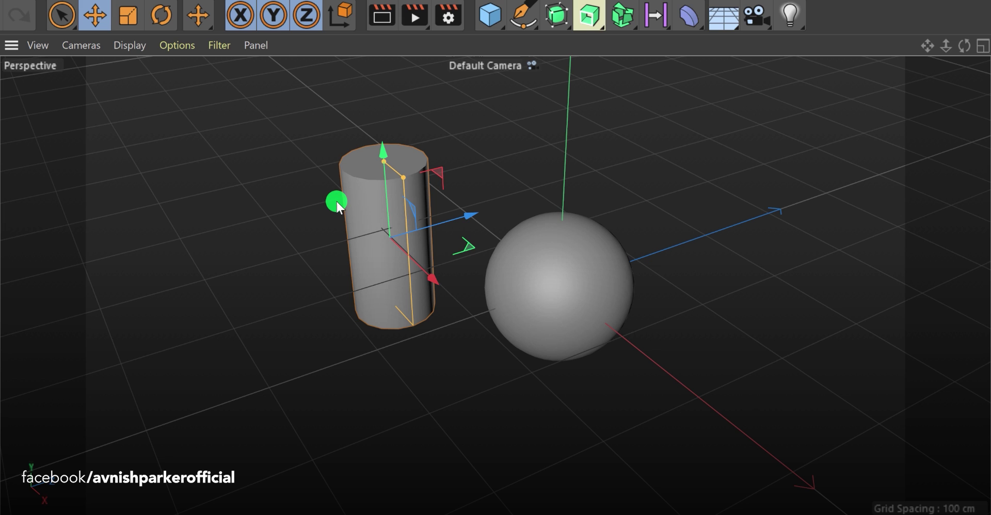
Rotate the cylinder onto its side with the Rotate tool, to H -90°, P 25° and B -90°.
{"action": "middle_click_drag", "start_coordinate": [336, 203], "coordinate": [571, 259], "text": "alt"}
{"action": "mouse_move", "coordinate": [537, 256]}
{"action": "right_mouse_down", "text": "alt"}
{"action": "mouse_move", "coordinate": [547, 212]}
{"action": "mouse_move", "coordinate": [574, 225]}
{"action": "right_mouse_up", "text": "alt"}
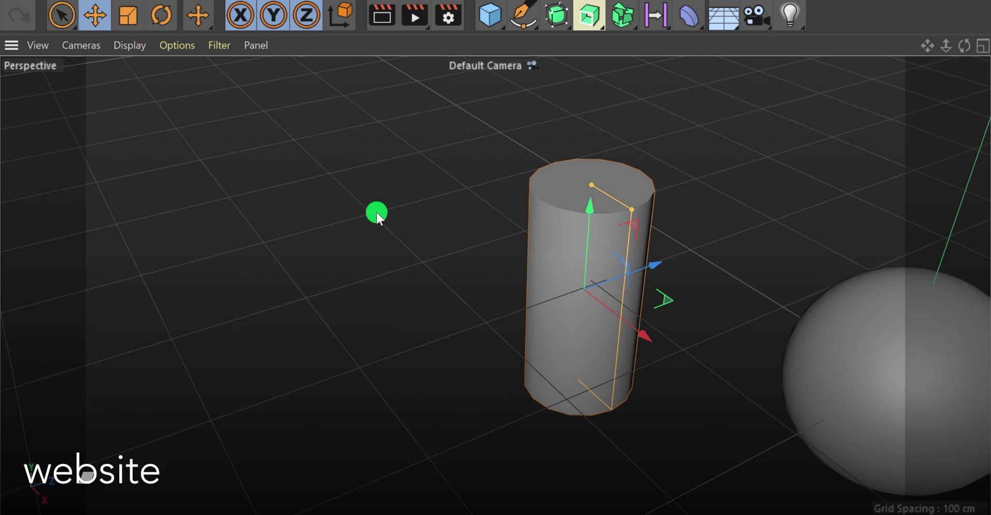
{"action": "left_click", "coordinate": [163, 17]}
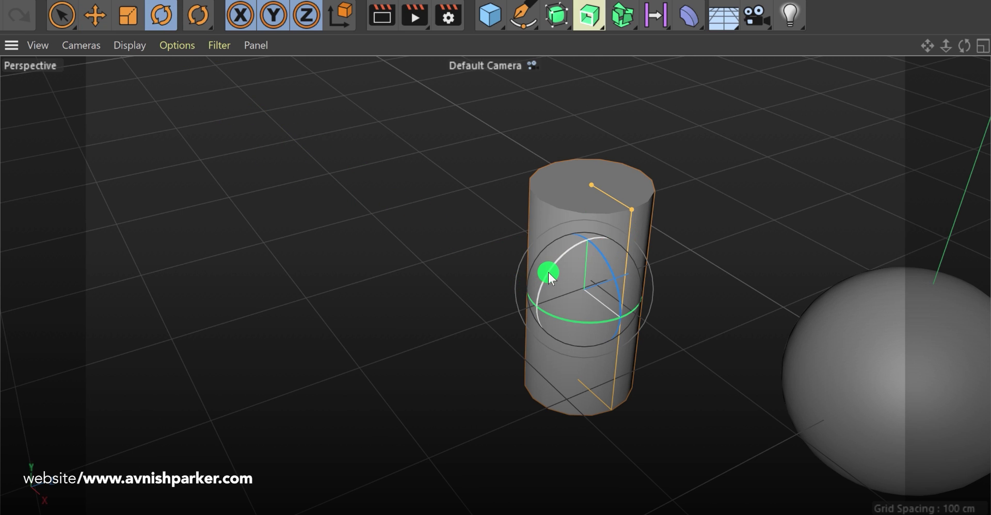
{"action": "left_click_drag", "start_coordinate": [544, 277], "coordinate": [608, 244]}
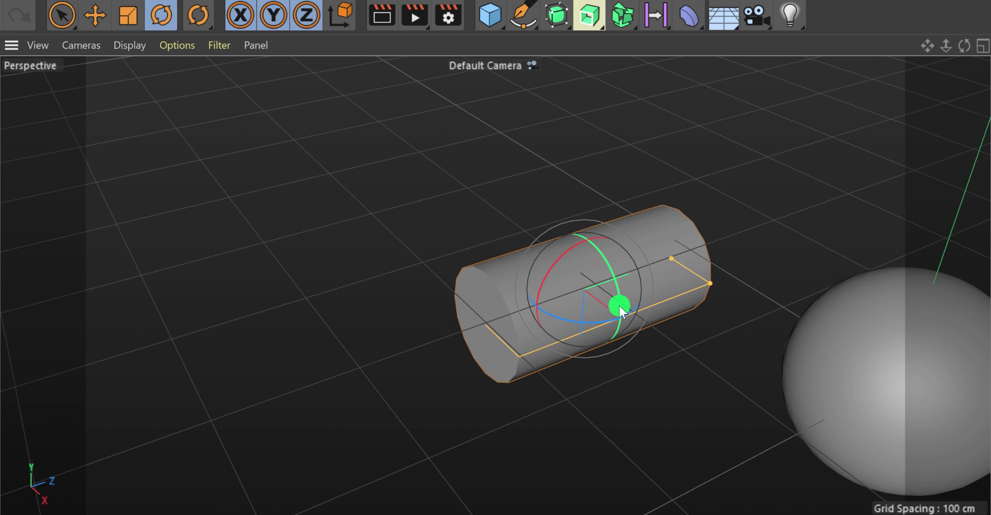
{"action": "left_click_drag", "start_coordinate": [619, 307], "coordinate": [548, 189]}
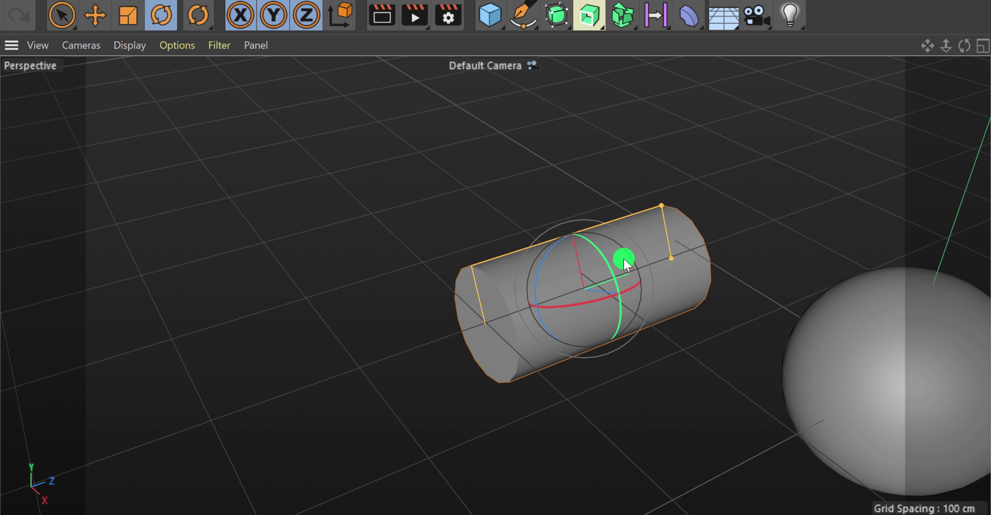
Switch to the Move tool and reset the cylinder's H, P and B rotation values to 0°.
{"action": "left_click", "coordinate": [97, 23]}
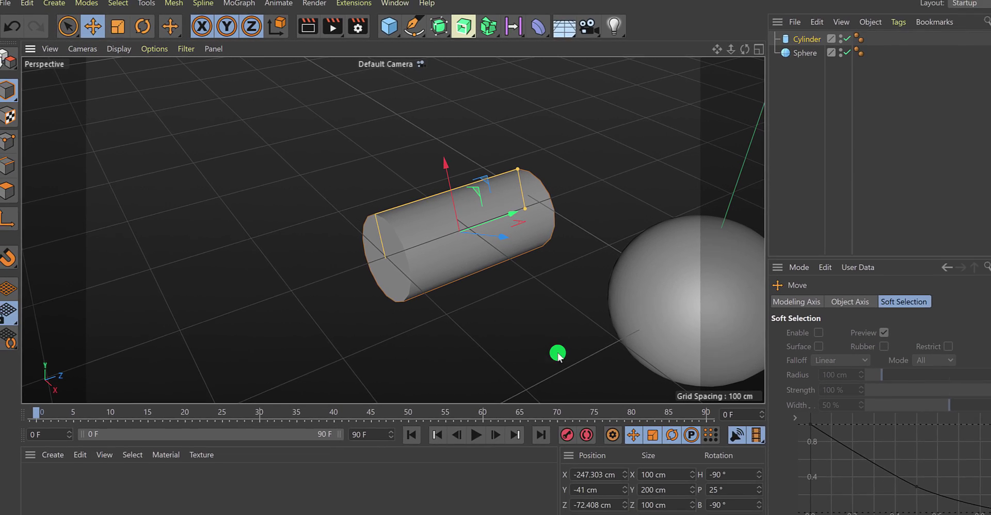
{"action": "double_click", "coordinate": [737, 472]}
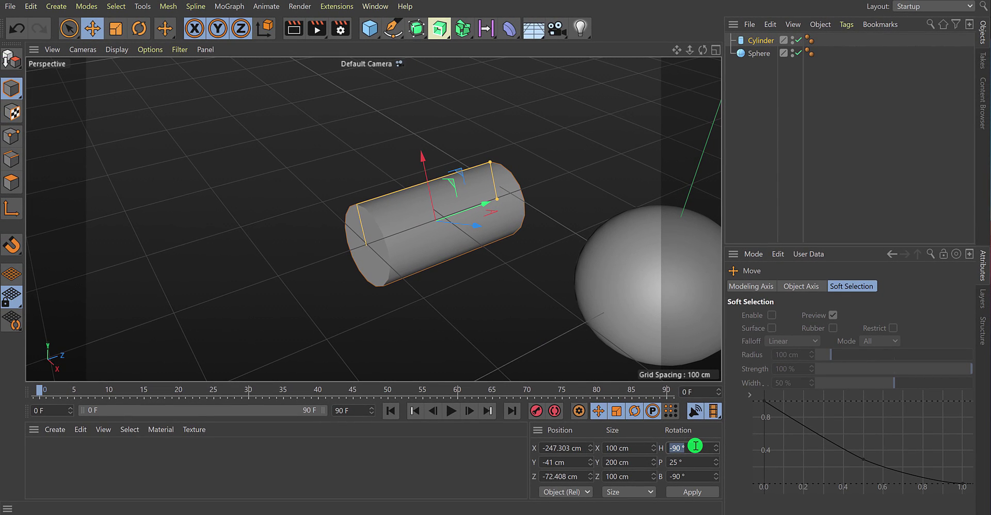
{"action": "key", "text": "Tab"}
{"action": "type", "text": "0"}
{"action": "key", "text": "Tab"}
{"action": "type", "text": "0"}
{"action": "key", "text": "Return"}
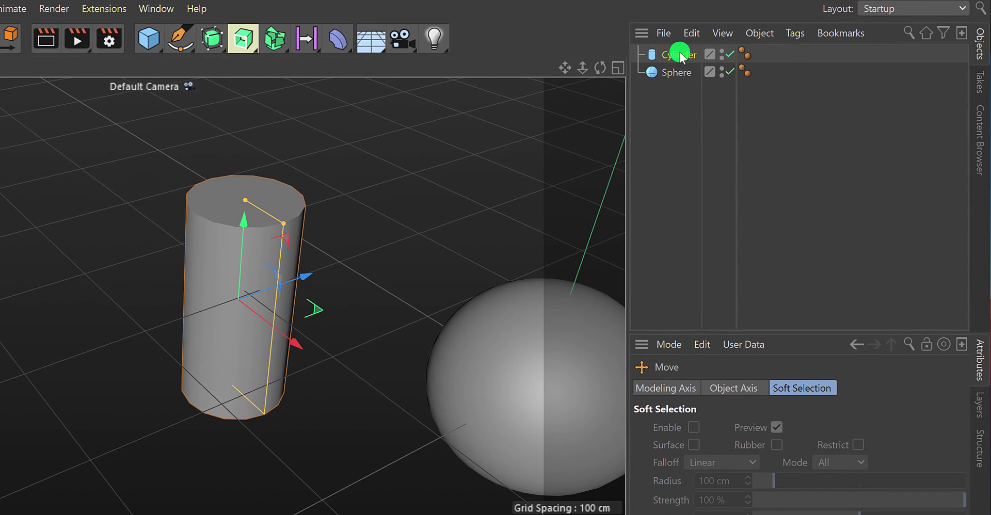
View the object properties of the cylinder and the sphere, and disable and re-enable the cylinder.
{"action": "left_click", "coordinate": [679, 55]}
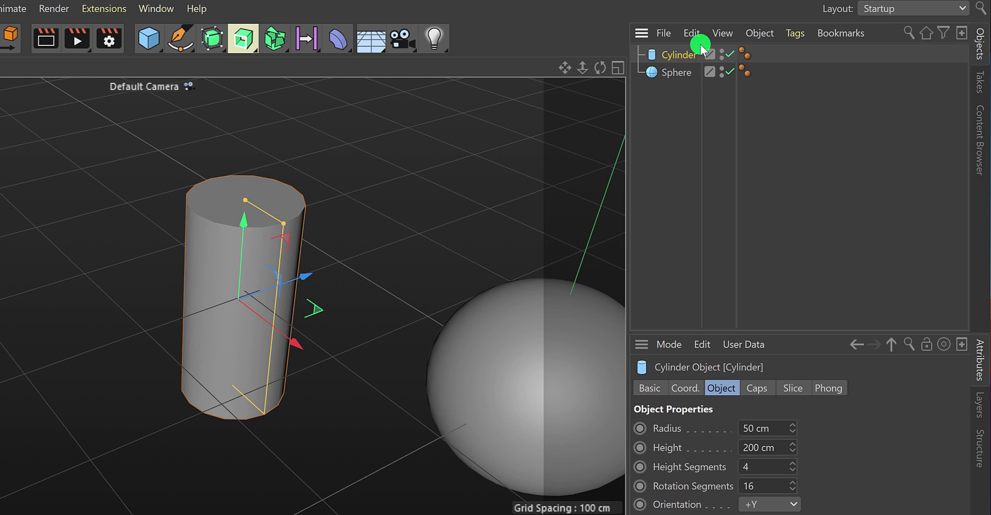
{"action": "left_click", "coordinate": [677, 73]}
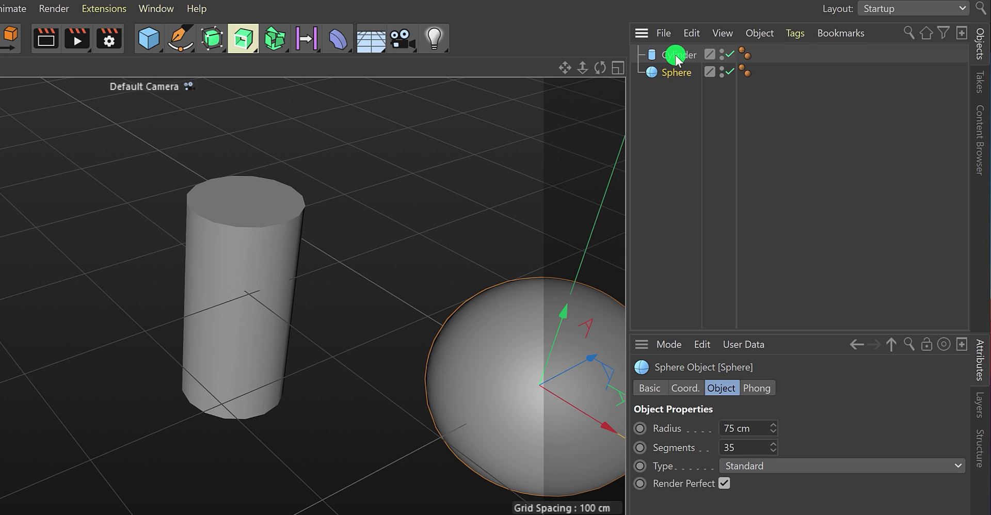
{"action": "left_click", "coordinate": [675, 54]}
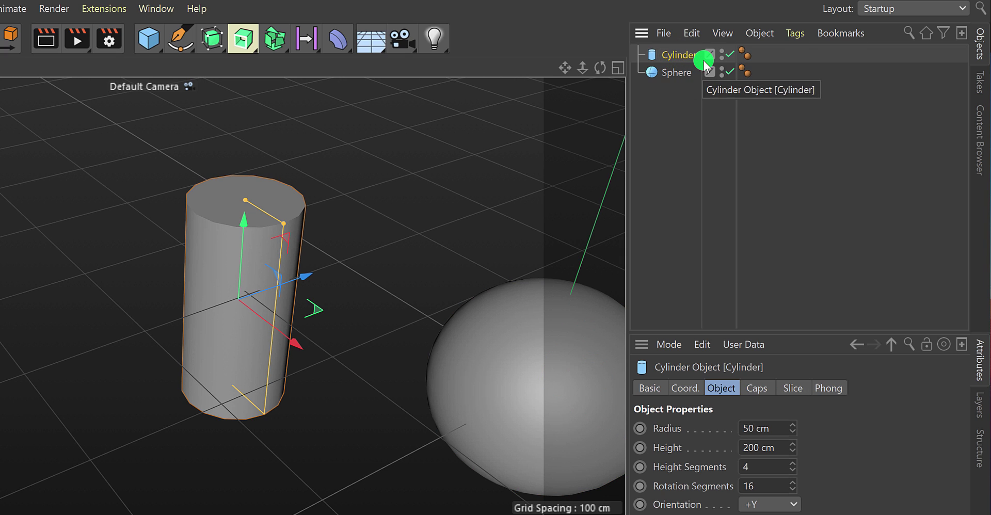
{"action": "left_click", "coordinate": [725, 54]}
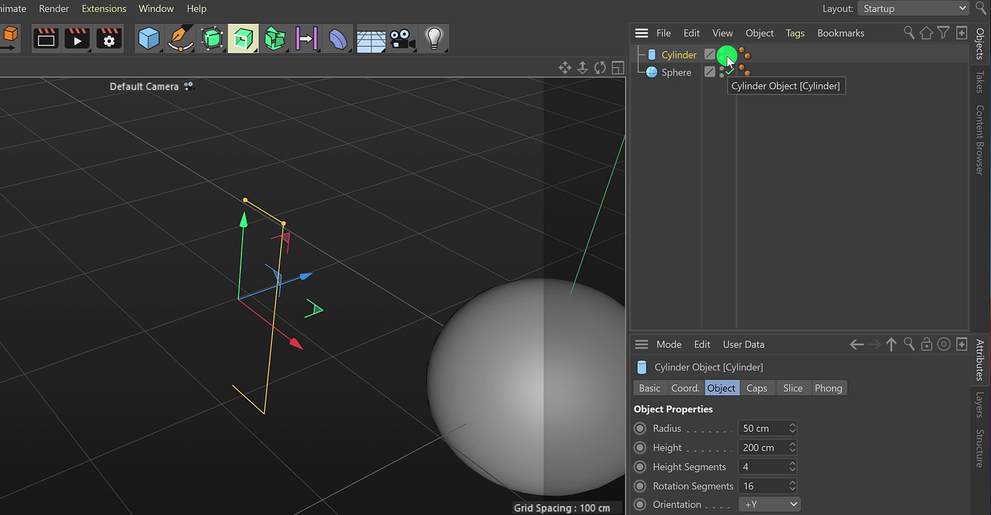
{"action": "left_click", "coordinate": [726, 54]}
Set the cylinder's Orientation to +X and make it thinner and longer by adjusting its radius and height.
{"action": "left_click", "coordinate": [690, 54]}
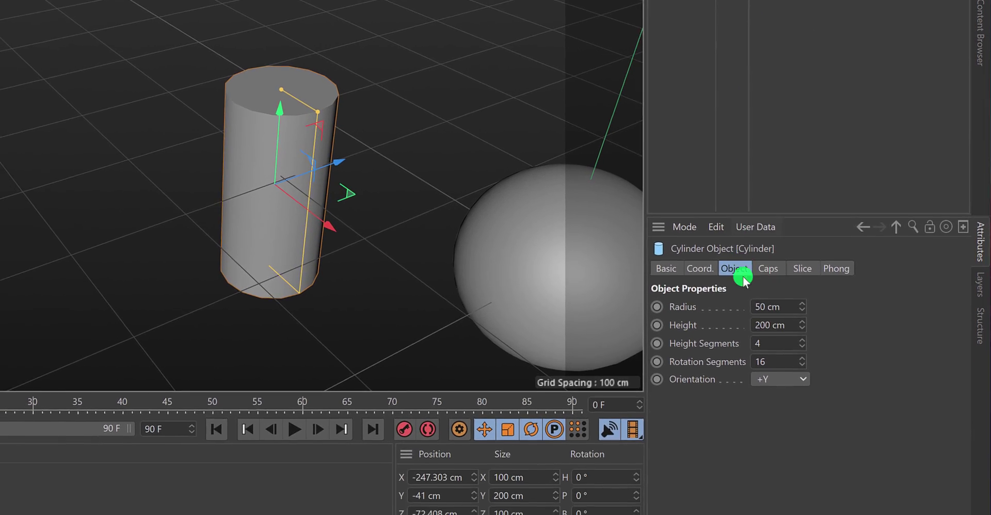
{"action": "left_click", "coordinate": [787, 342]}
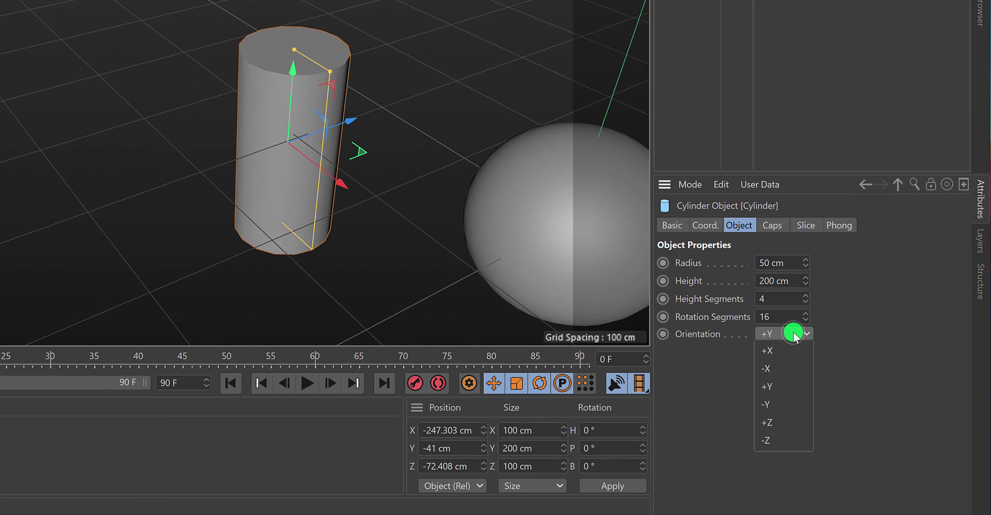
{"action": "left_click", "coordinate": [791, 350]}
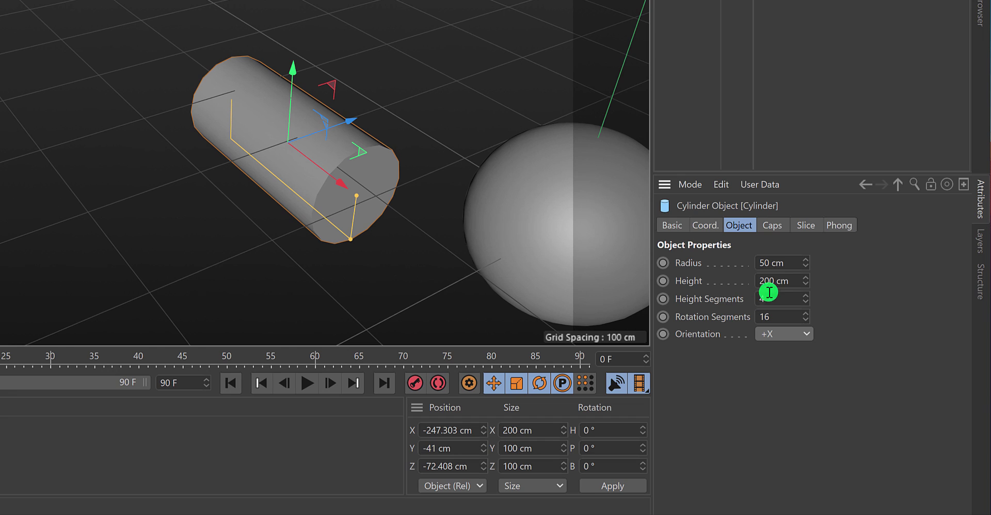
{"action": "left_click_drag", "start_coordinate": [805, 264], "coordinate": [804, 276]}
{"action": "left_click_drag", "start_coordinate": [804, 277], "coordinate": [804, 294]}
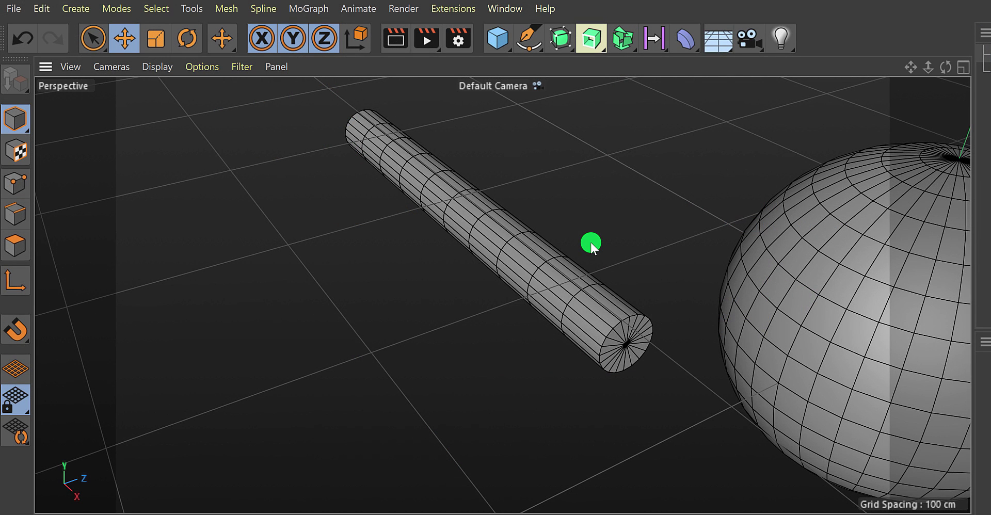
Render the active view to preview the cylinder and sphere, and return to the normal viewport display.
{"action": "left_click", "coordinate": [394, 44]}
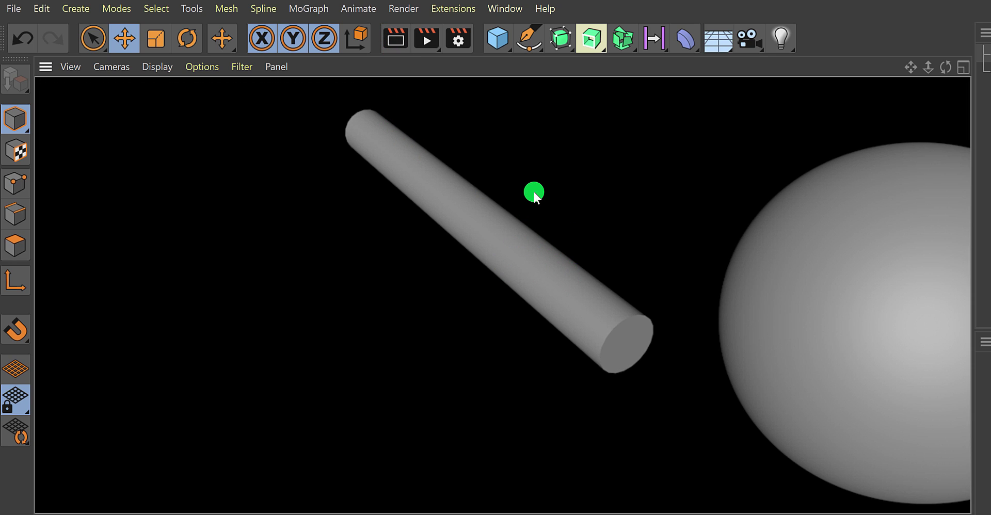
{"action": "left_click", "coordinate": [533, 191]}
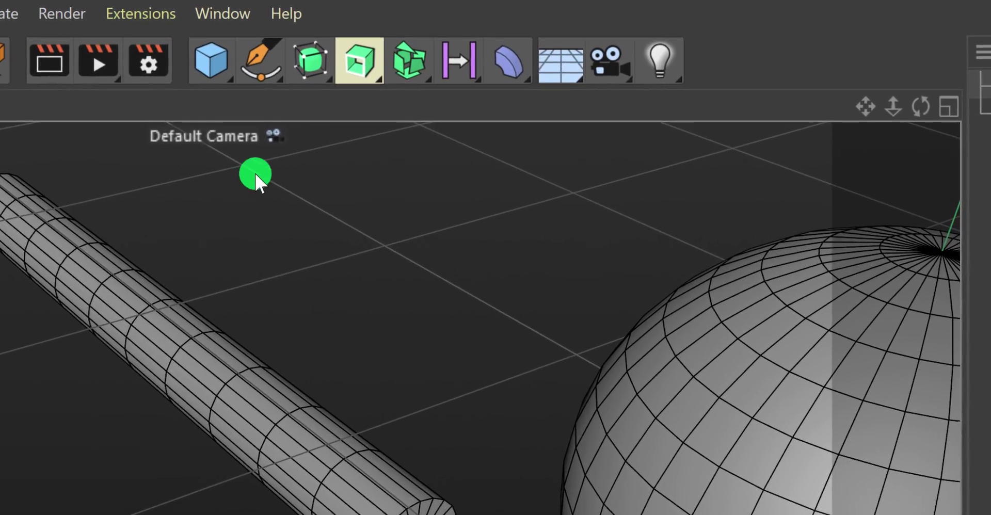
Examine the available spline, generator, deformer and light objects in their tool groups.
{"action": "left_click", "coordinate": [154, 75]}
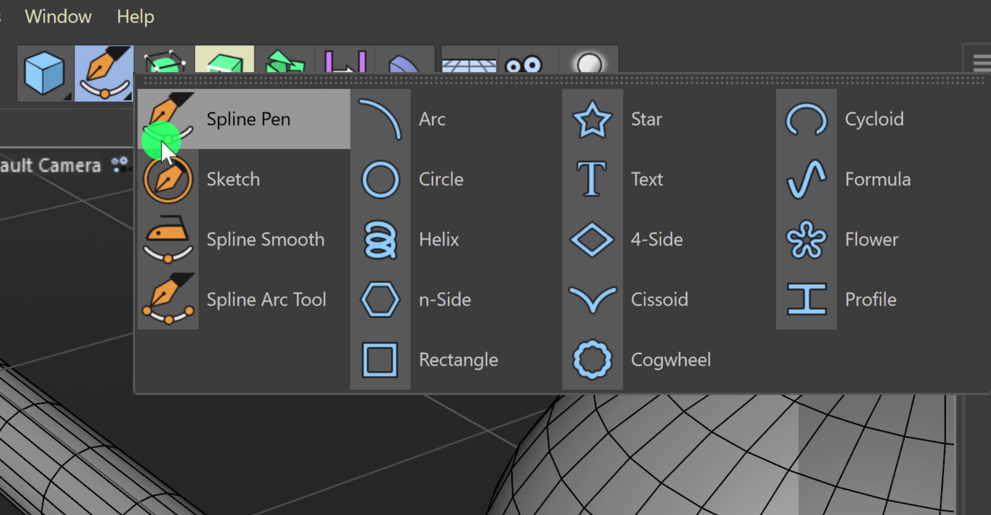
{"action": "left_click", "coordinate": [104, 86]}
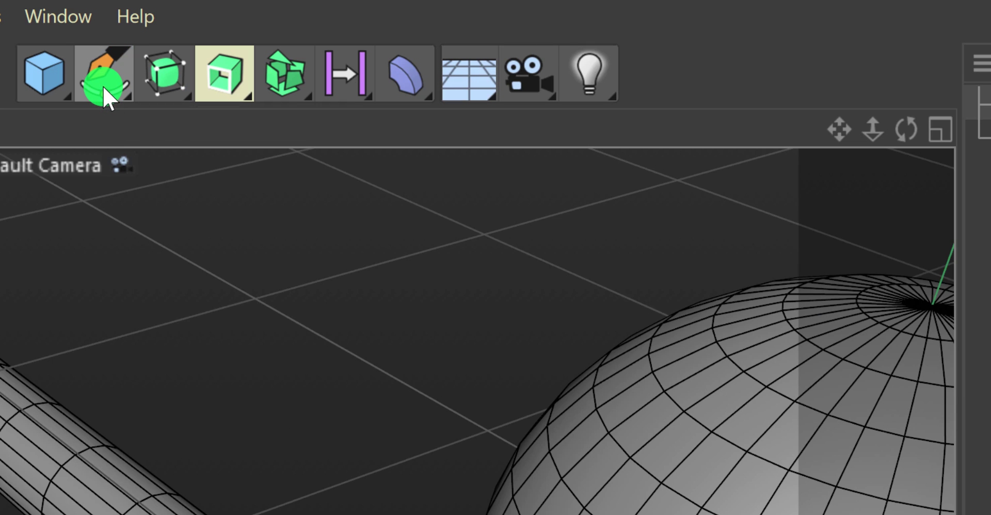
{"action": "left_click", "coordinate": [156, 87]}
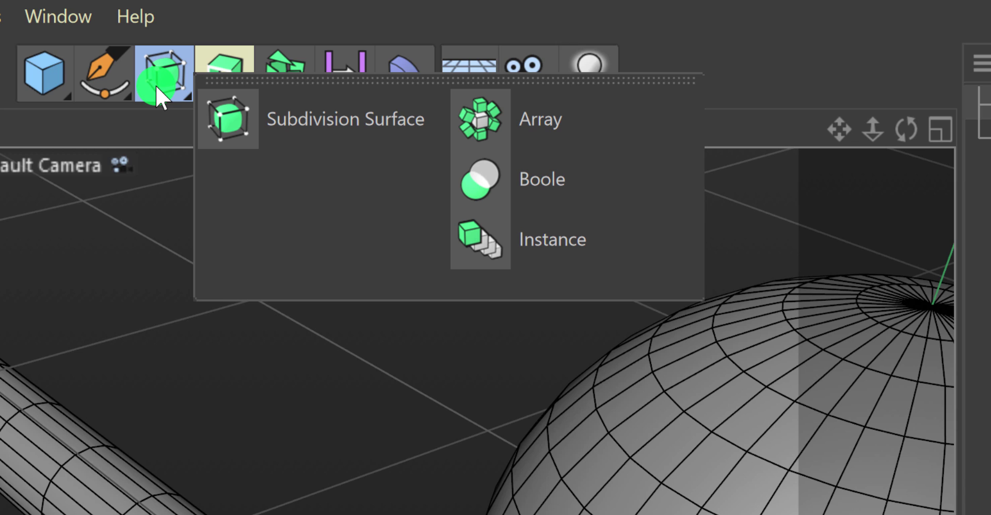
{"action": "left_click", "coordinate": [159, 85]}
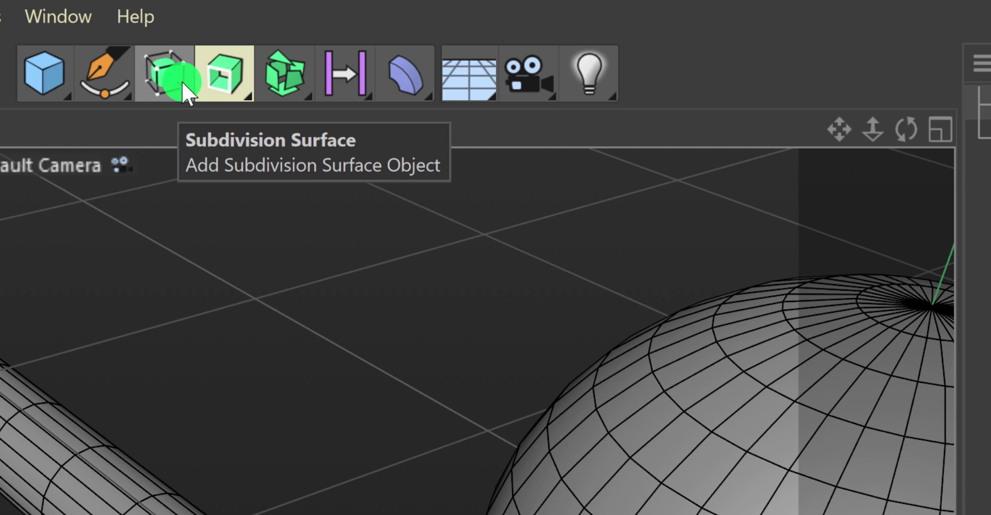
{"action": "left_click", "coordinate": [206, 82]}
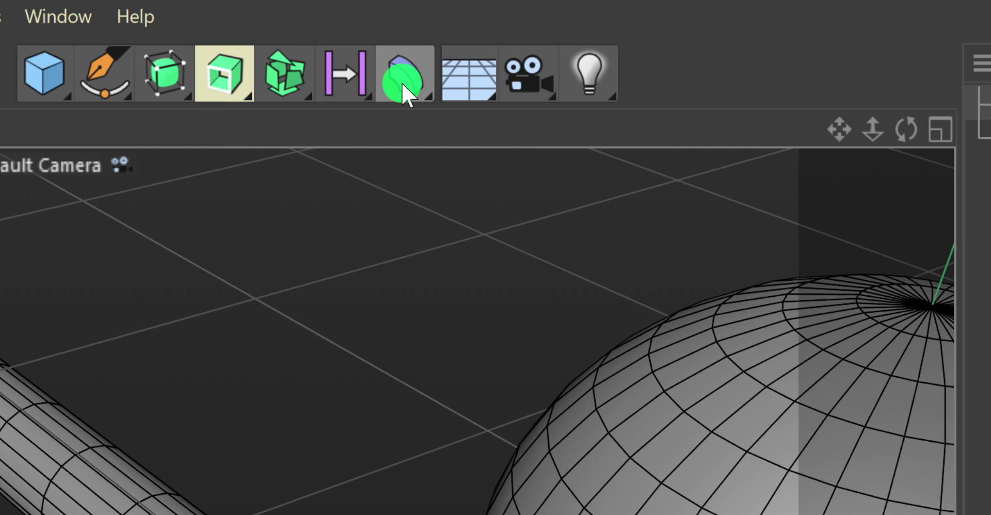
{"action": "left_click_drag", "start_coordinate": [401, 82], "coordinate": [399, 101]}
{"action": "left_click_drag", "start_coordinate": [596, 98], "coordinate": [655, 109]}
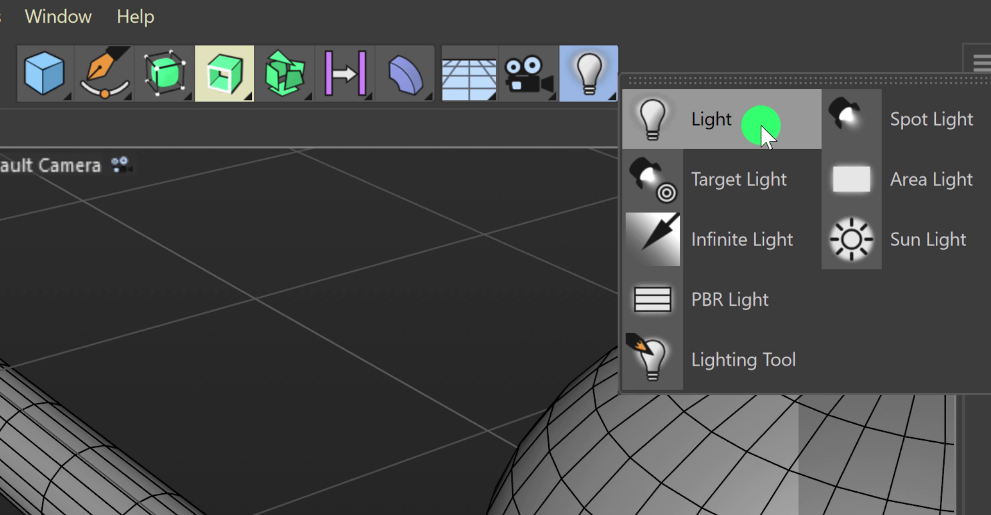
{"action": "left_click_drag", "start_coordinate": [760, 127], "coordinate": [750, 225]}
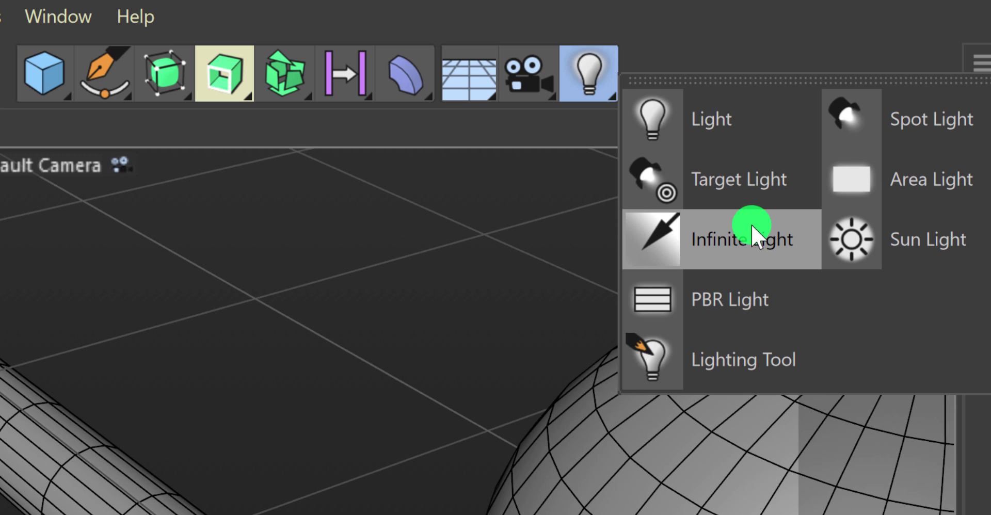
{"action": "left_click_drag", "start_coordinate": [755, 269], "coordinate": [580, 93]}
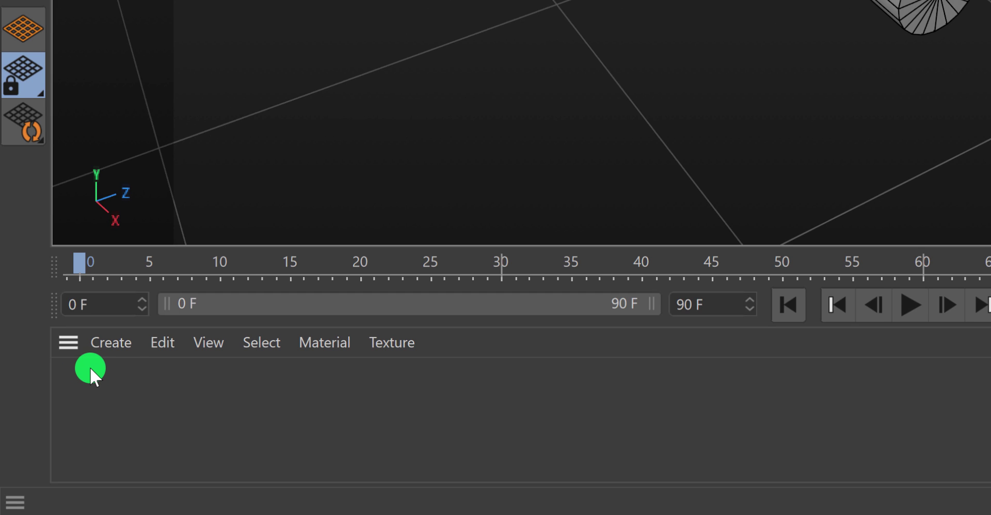
Create a new default material and rename it Basic.
{"action": "left_click", "coordinate": [101, 341]}
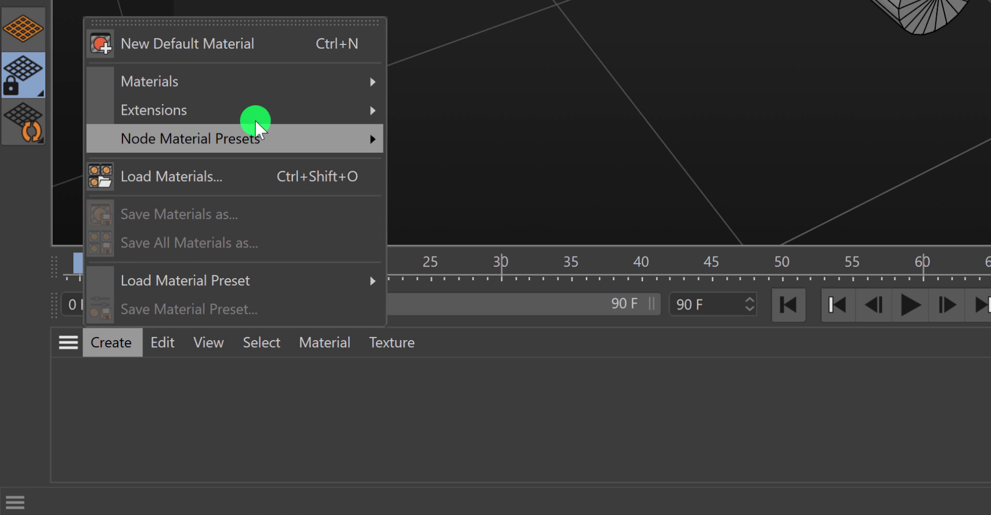
{"action": "left_click", "coordinate": [278, 45]}
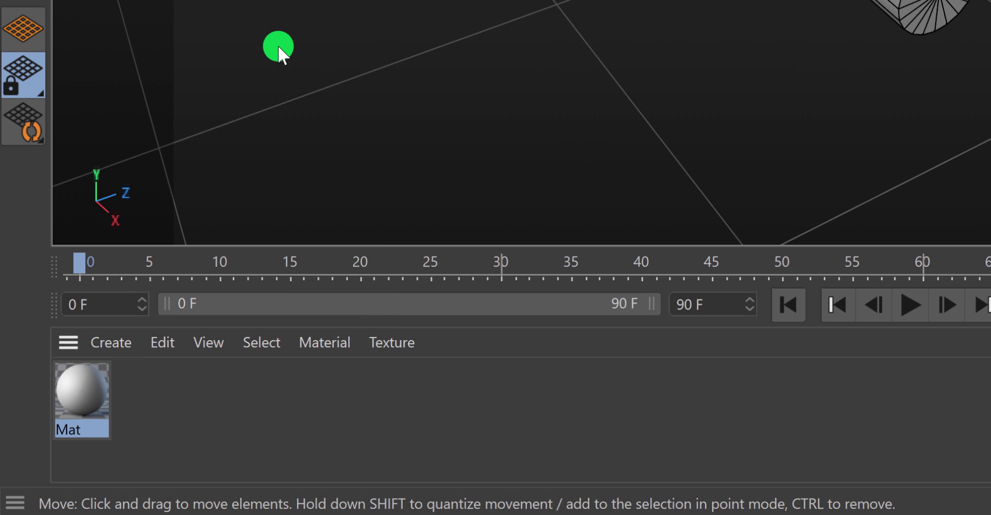
{"action": "double_click", "coordinate": [92, 386]}
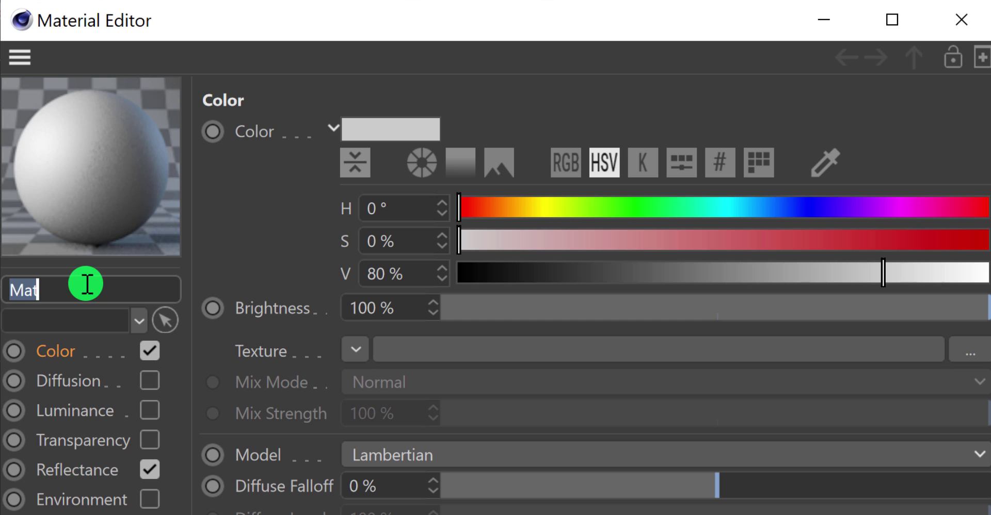
{"action": "type", "text": "Basic"}
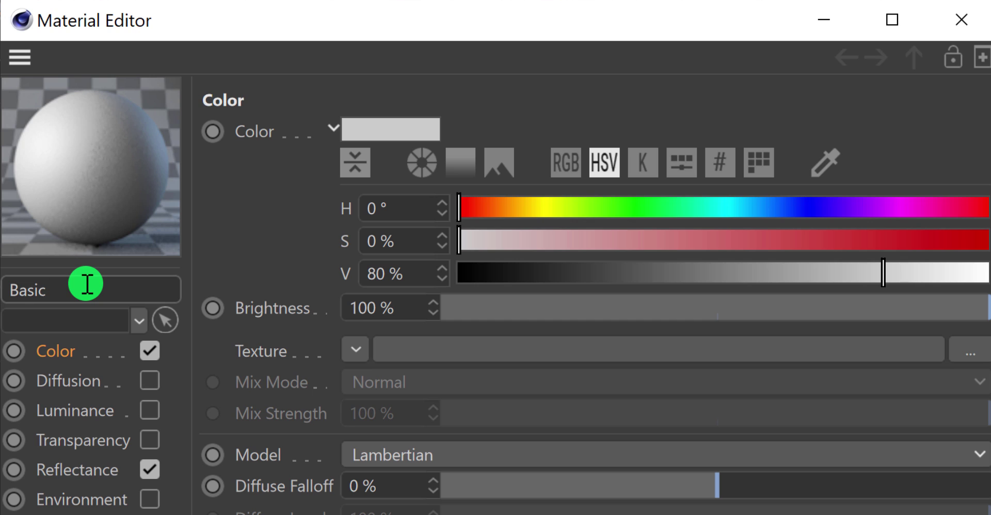
Set the Basic material's color to bright green with H 108°, S 98% and V 100%, and close the Material Editor.
{"action": "left_click", "coordinate": [84, 352]}
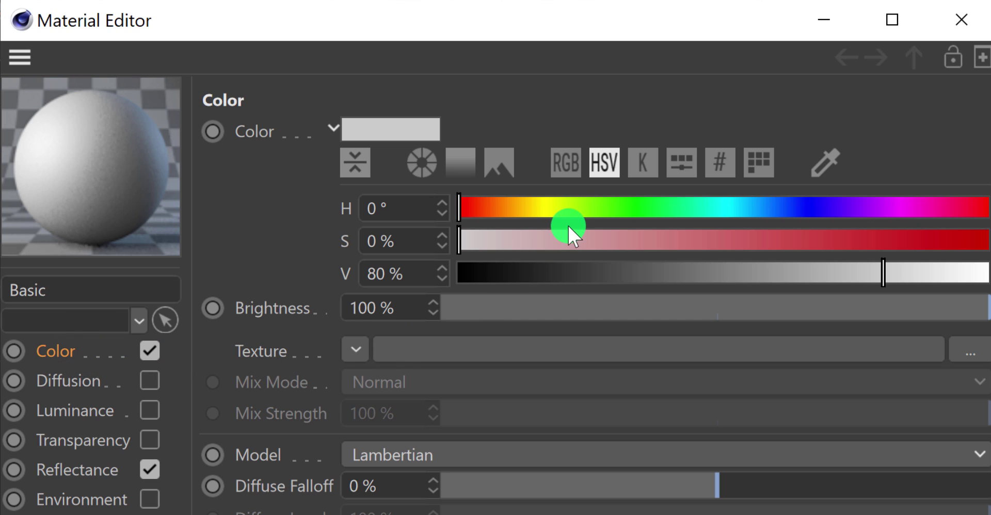
{"action": "left_click_drag", "start_coordinate": [567, 226], "coordinate": [618, 212]}
{"action": "left_click_drag", "start_coordinate": [689, 233], "coordinate": [980, 279]}
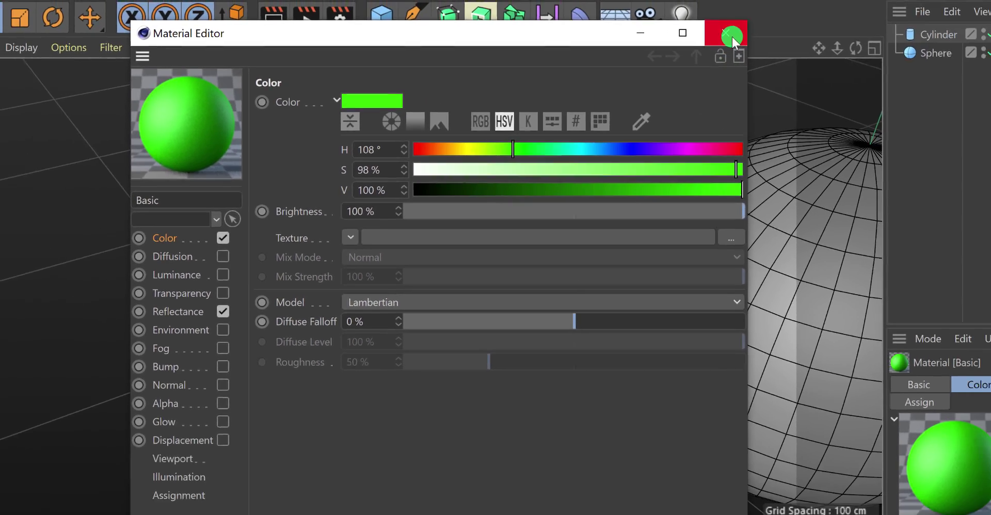
{"action": "left_click", "coordinate": [731, 34]}
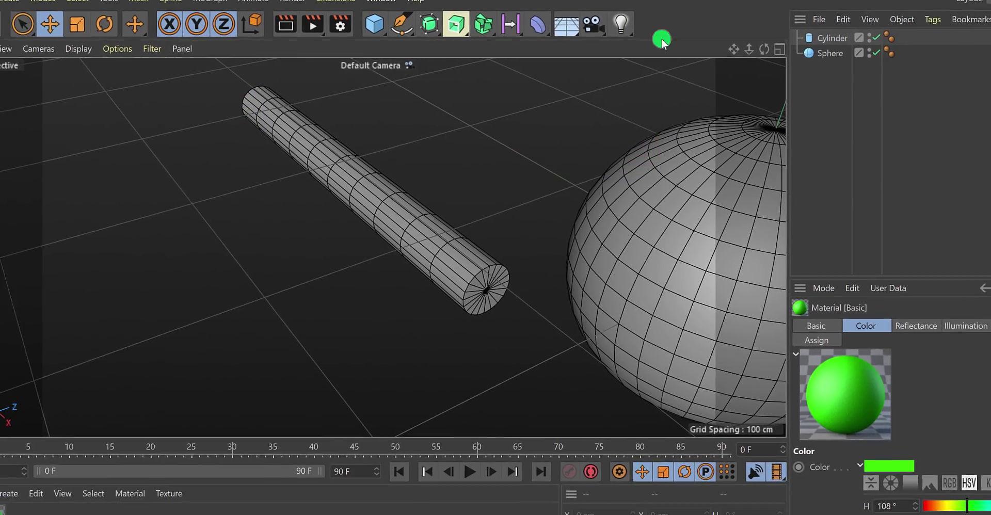
Apply the green Basic material to the cylinder and to the sphere.
{"action": "left_click_drag", "start_coordinate": [43, 457], "coordinate": [707, 110]}
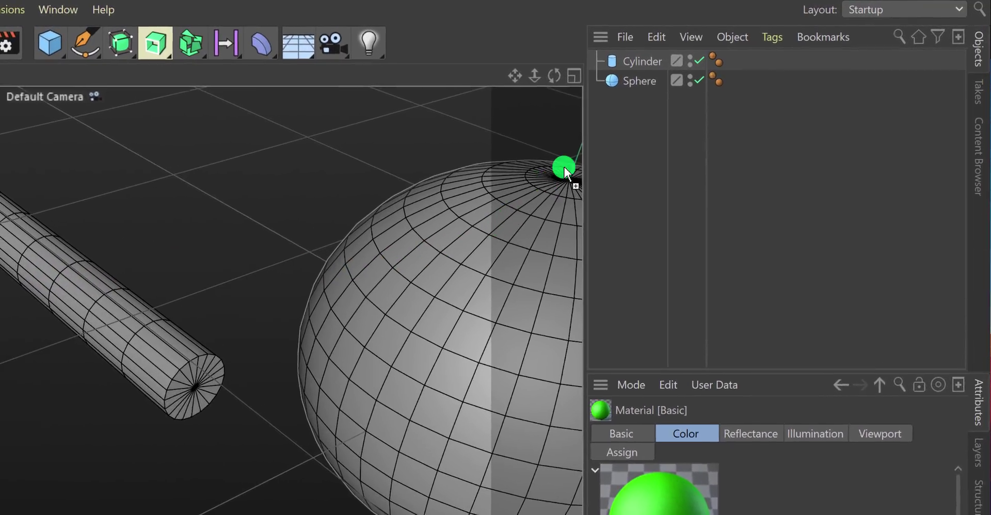
{"action": "left_click_drag", "start_coordinate": [564, 167], "coordinate": [625, 65]}
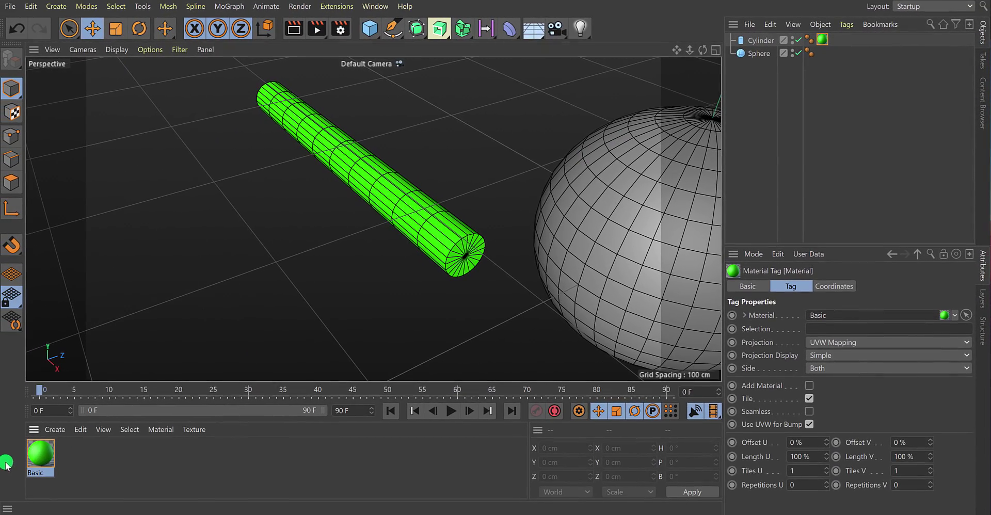
{"action": "left_click_drag", "start_coordinate": [33, 456], "coordinate": [572, 244]}
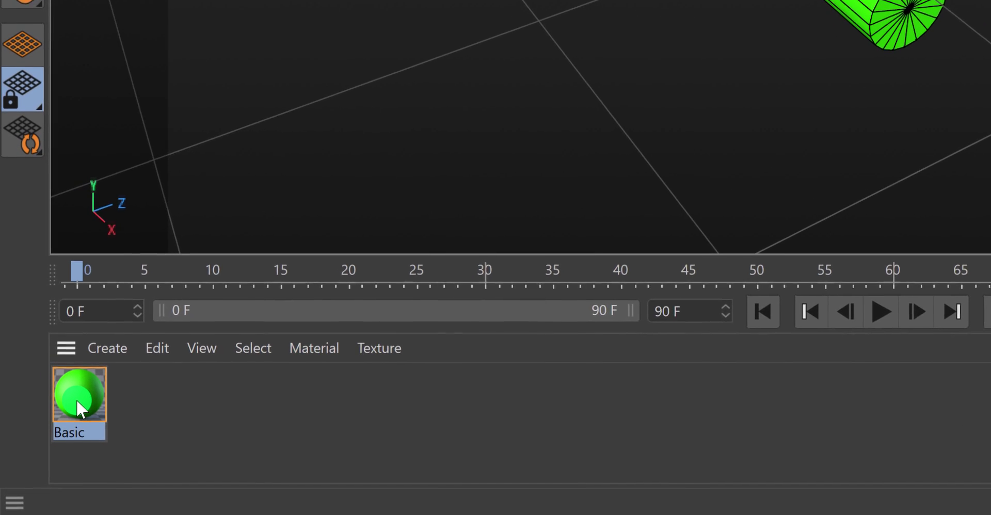
Duplicate the Basic material and rename the copy Sphere.
{"action": "left_click_drag", "start_coordinate": [77, 398], "coordinate": [128, 404], "text": "ctrl"}
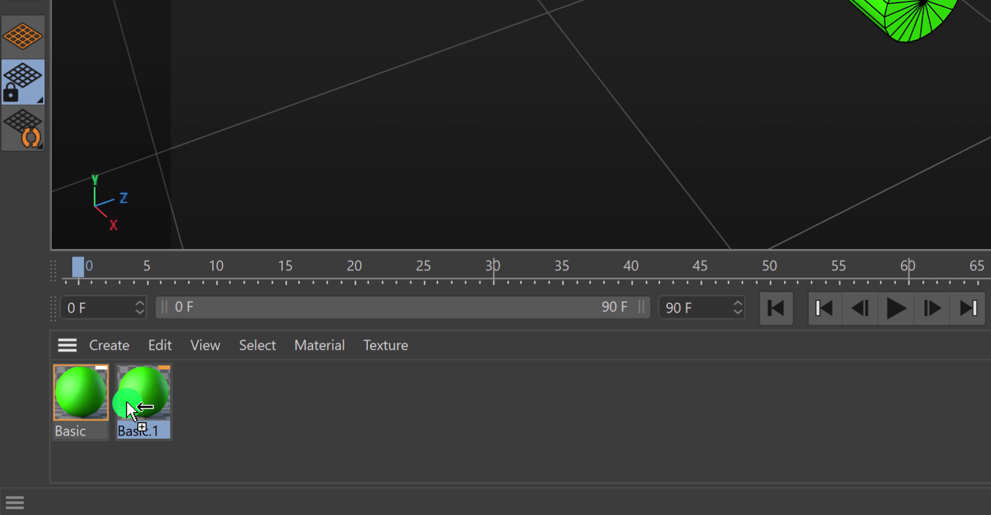
{"action": "double_click", "coordinate": [152, 425]}
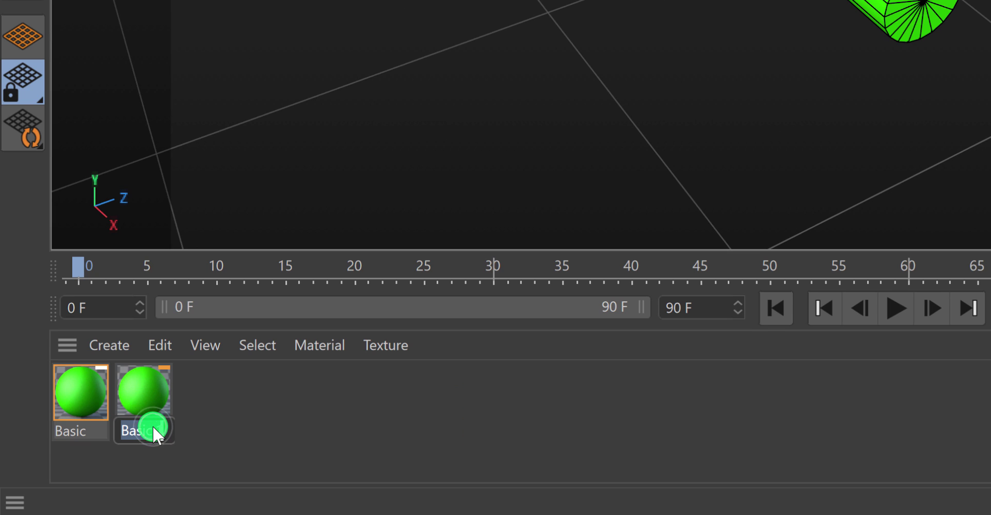
{"action": "type", "text": "Sphere"}
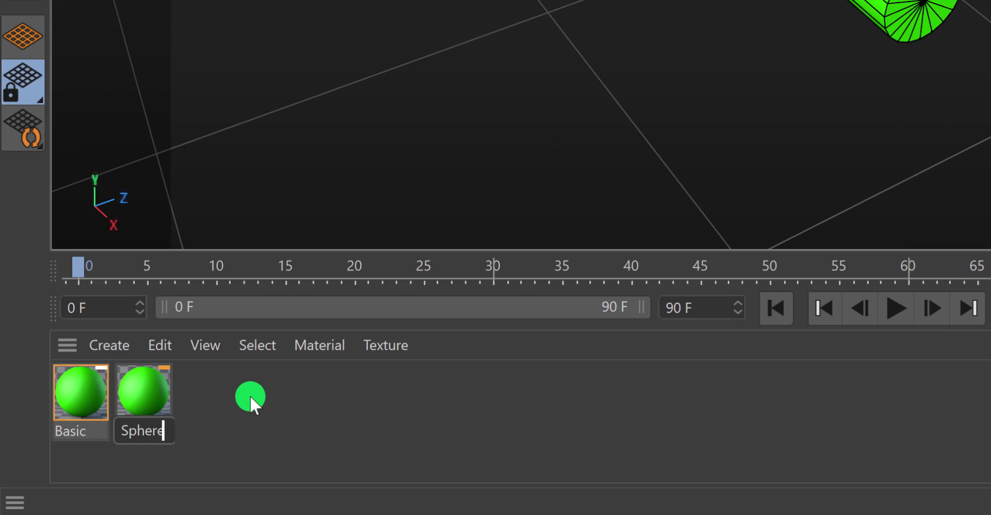
{"action": "key", "text": "Return"}
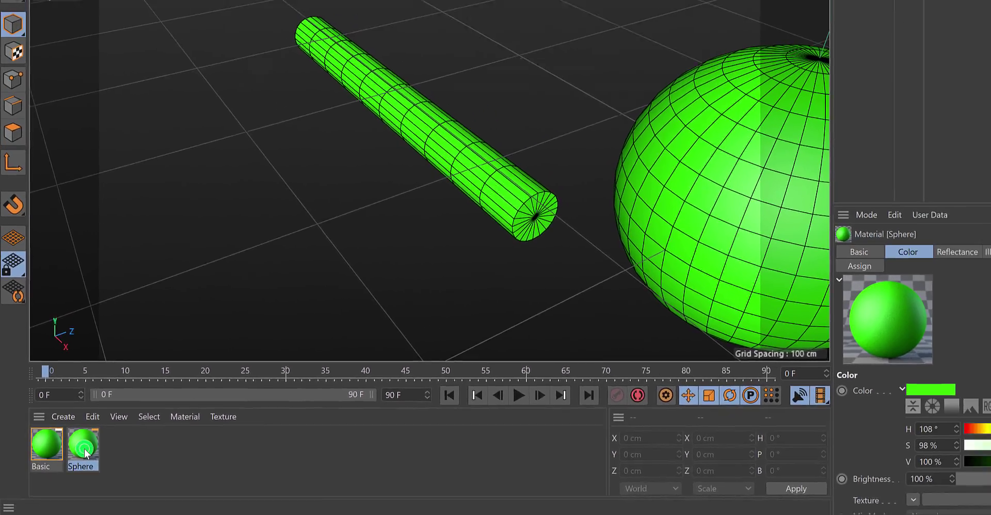
Change the Sphere material's color to orange with a hue of 33° and close the Material Editor.
{"action": "double_click", "coordinate": [133, 420]}
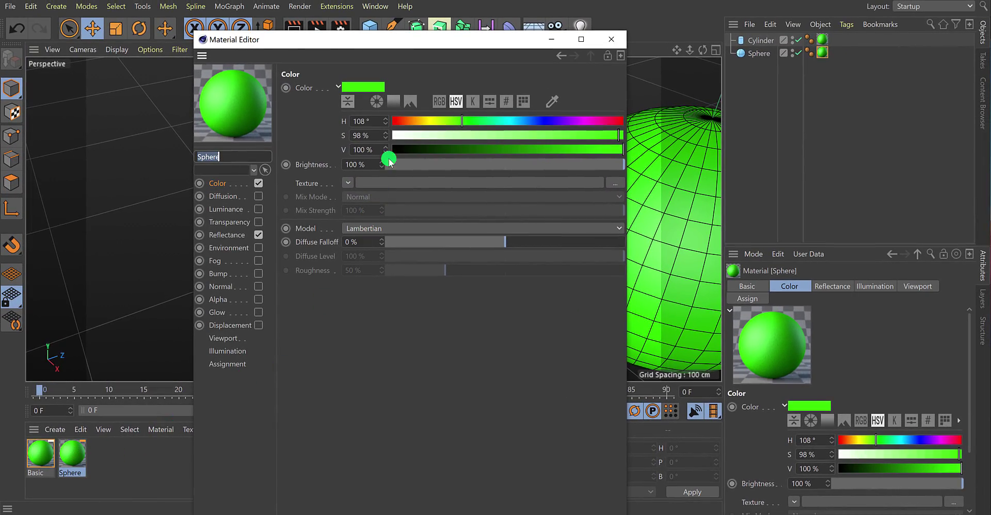
{"action": "left_click_drag", "start_coordinate": [405, 120], "coordinate": [413, 118]}
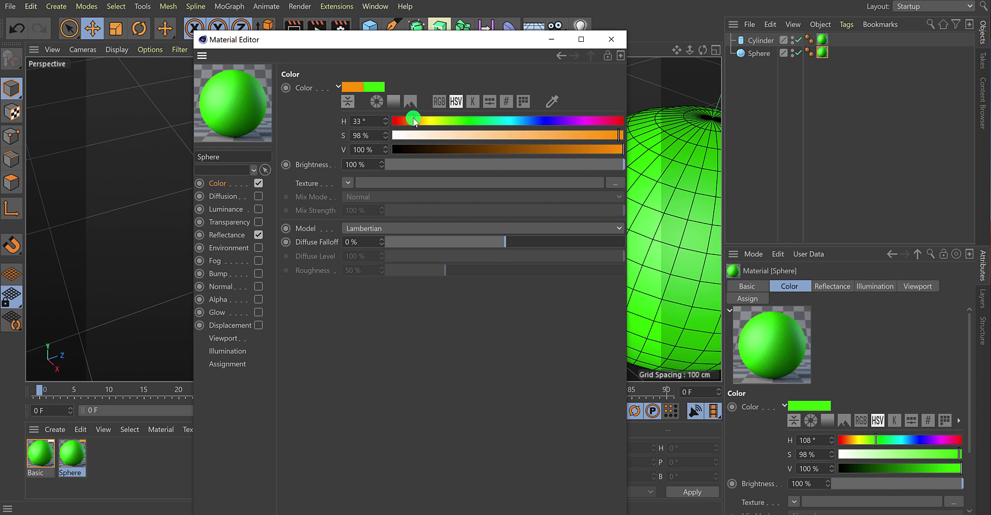
{"action": "left_click", "coordinate": [610, 39]}
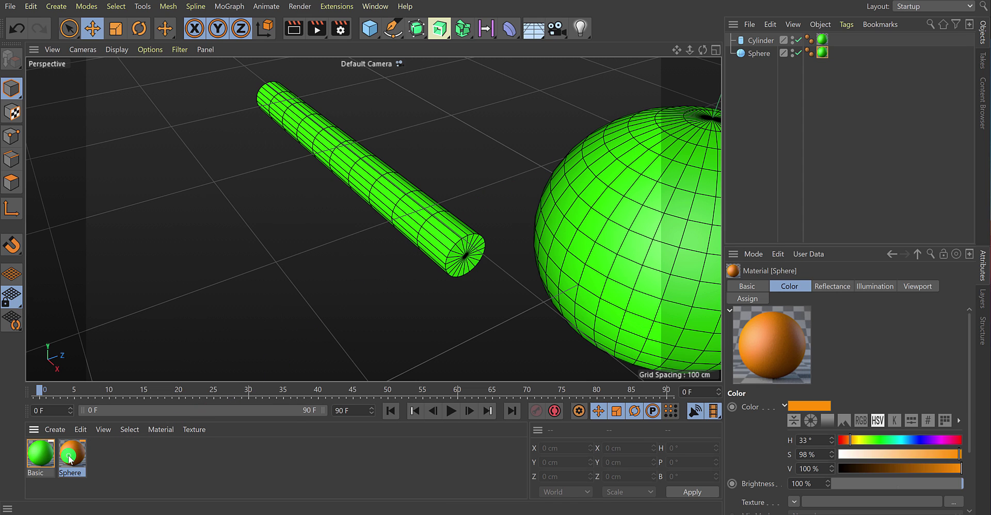
Apply the orange Sphere material to the sphere object and deselect everything.
{"action": "left_click_drag", "start_coordinate": [79, 461], "coordinate": [613, 265]}
{"action": "left_click", "coordinate": [508, 332]}
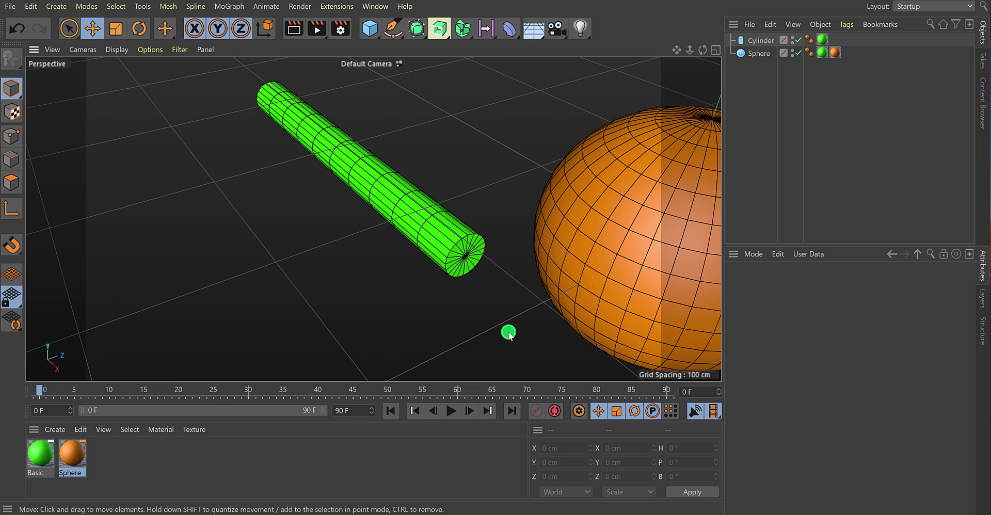
{"action": "scroll", "coordinate": [508, 333], "scroll_direction": "down", "scroll_amount": 3}
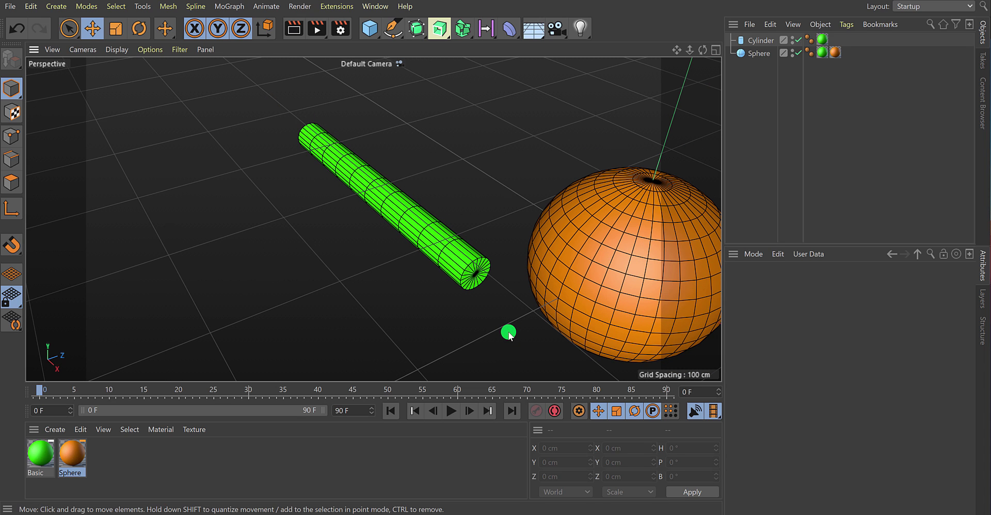
Change the Basic material's color to red-orange with a hue of 16° and close the Material Editor.
{"action": "double_click", "coordinate": [41, 454]}
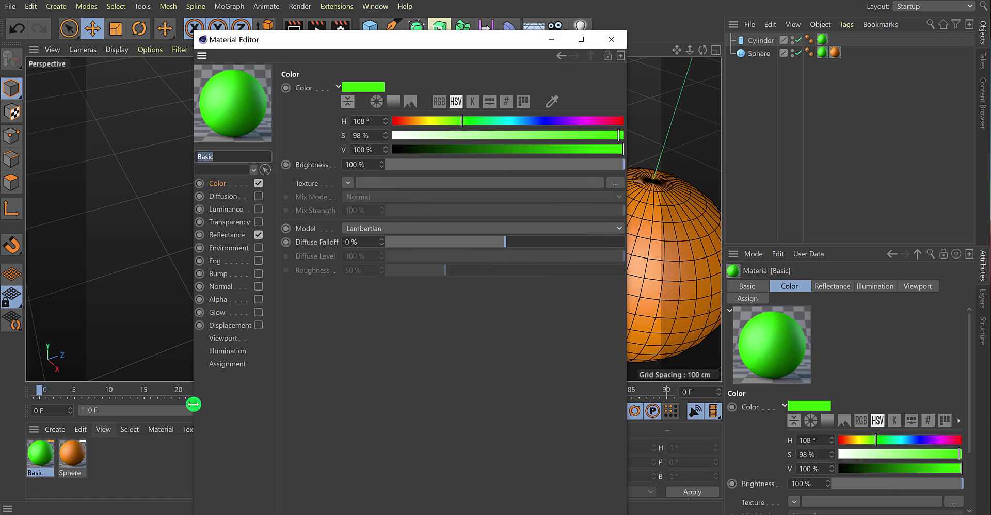
{"action": "left_click_drag", "start_coordinate": [512, 127], "coordinate": [403, 122]}
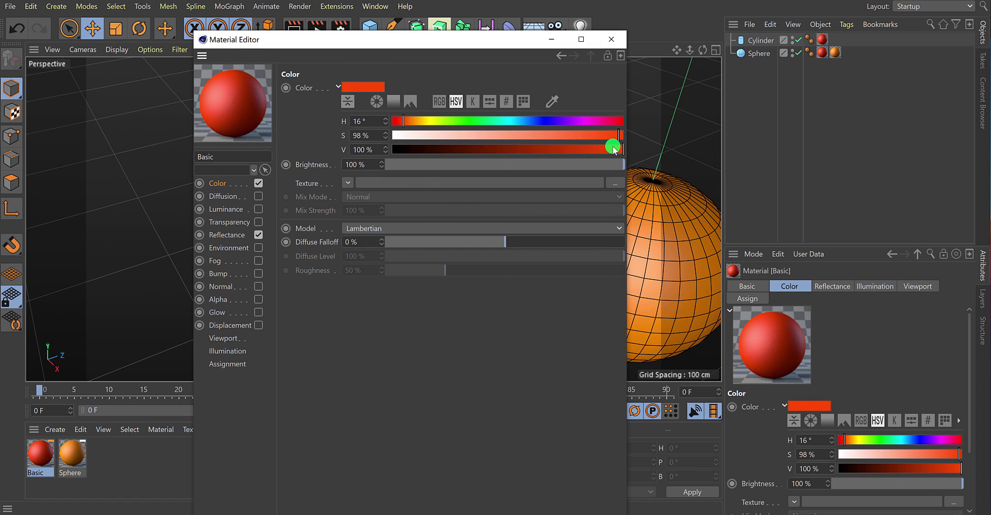
{"action": "left_click", "coordinate": [613, 149]}
{"action": "left_click", "coordinate": [611, 40]}
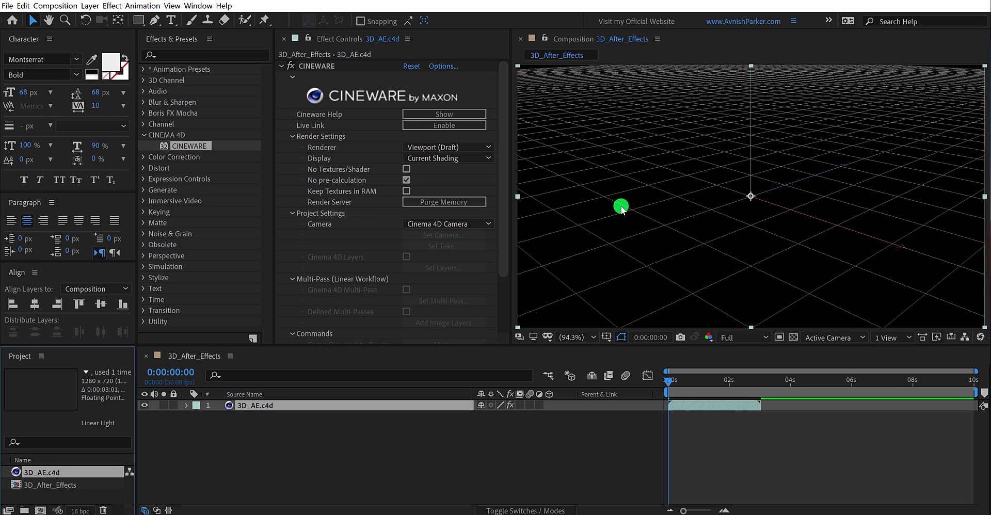
Switch to After Effects and set the Cineware renderer to Current, and return to Cinema 4D to save the project.
{"action": "left_click", "coordinate": [477, 147]}
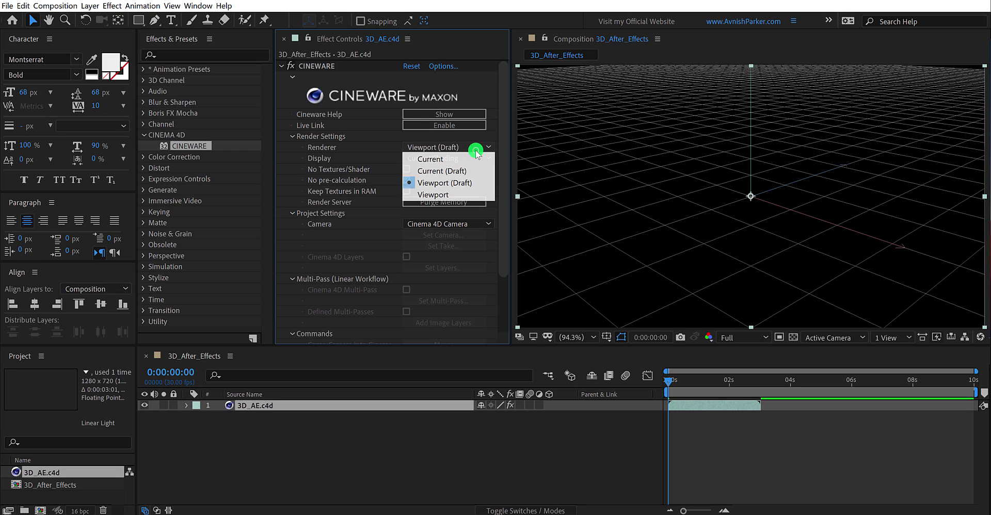
{"action": "left_click", "coordinate": [472, 161]}
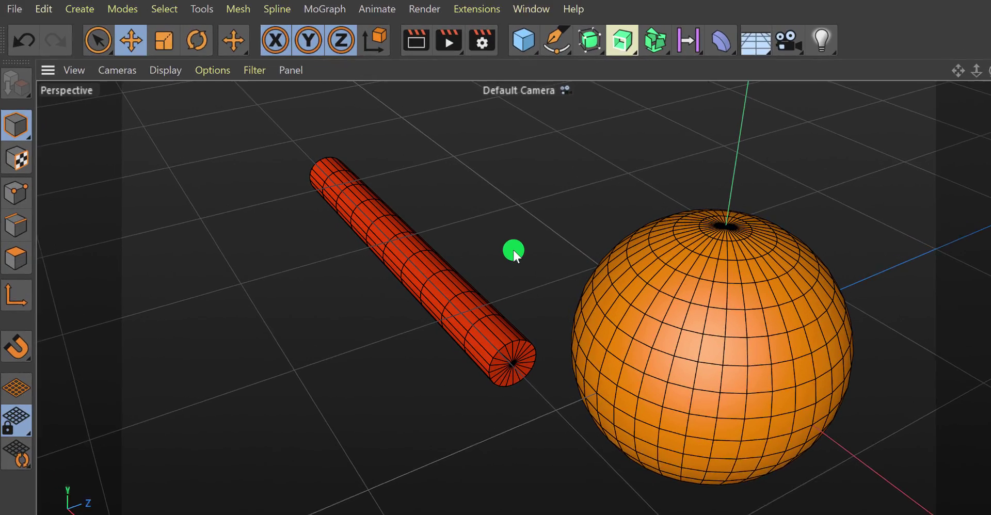
{"action": "left_click", "coordinate": [19, 15]}
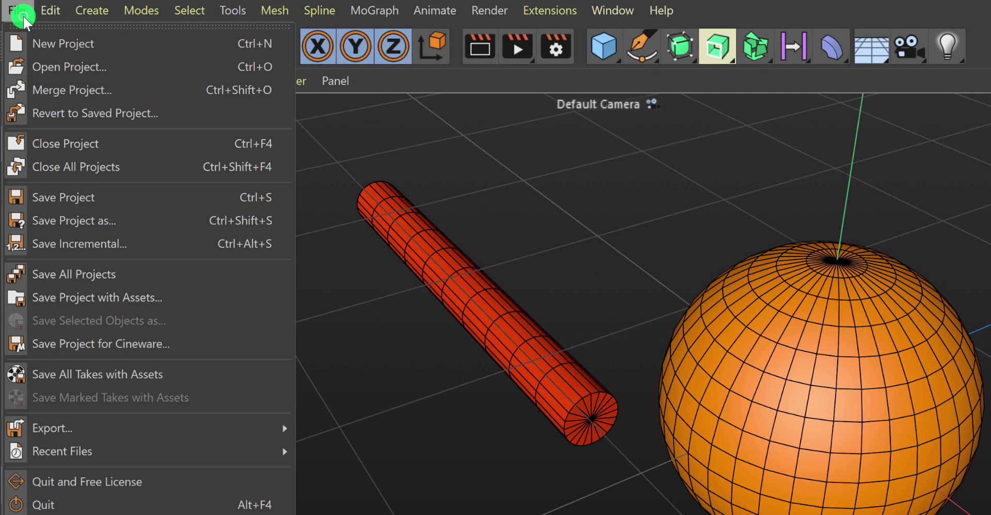
{"action": "left_click", "coordinate": [115, 197]}
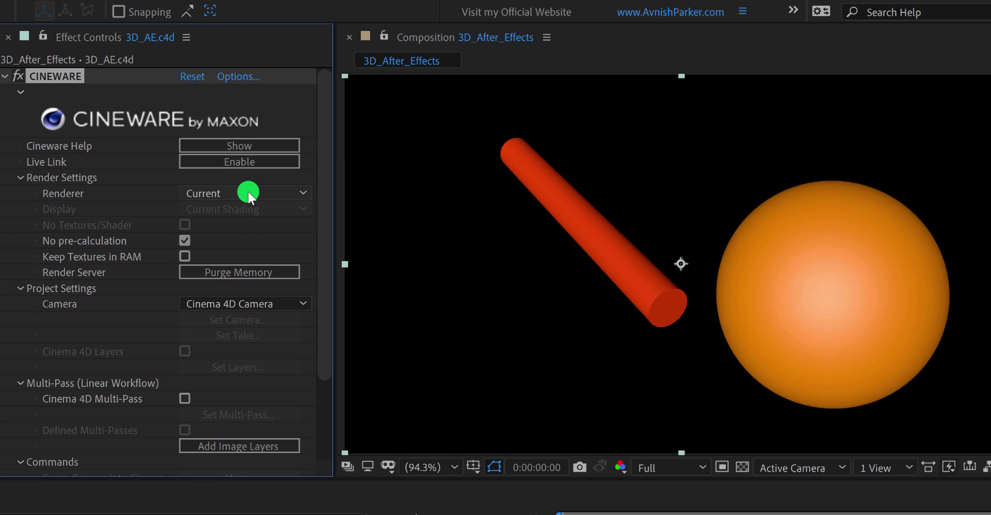
Compare the Viewport (Draft), Current (Draft) and Viewport renderers of the Cineware effect in After Effects, and set the renderer to Viewport (Draft).
{"action": "left_click", "coordinate": [248, 192]}
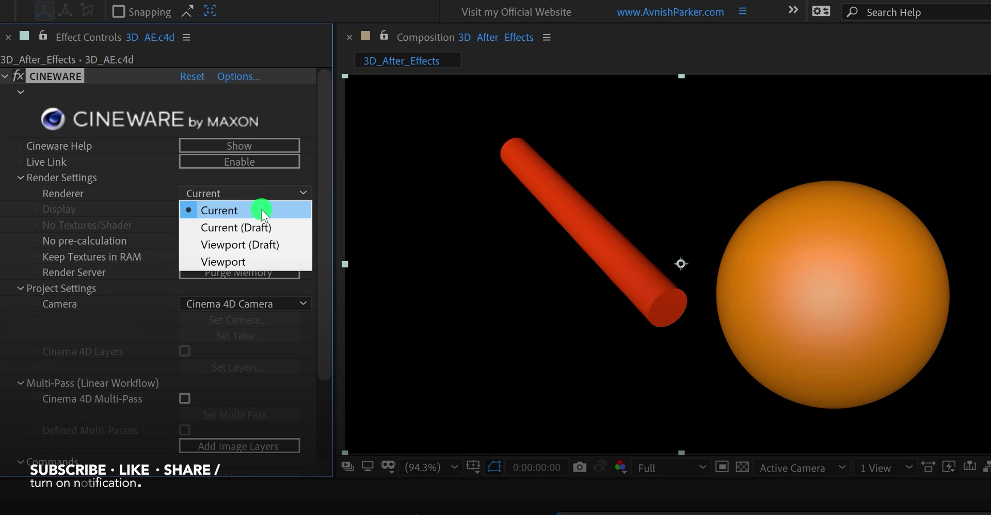
{"action": "left_click", "coordinate": [279, 245]}
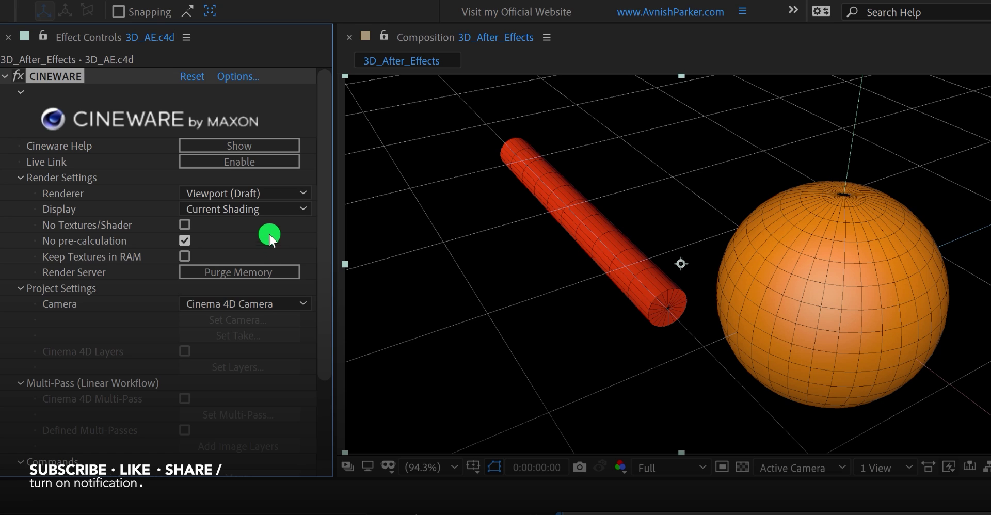
{"action": "left_click", "coordinate": [267, 194]}
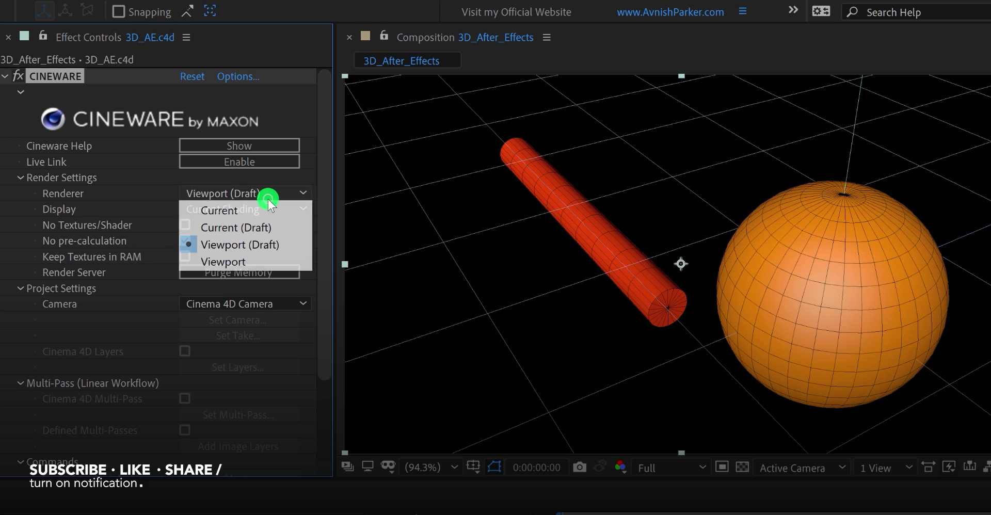
{"action": "left_click", "coordinate": [274, 227]}
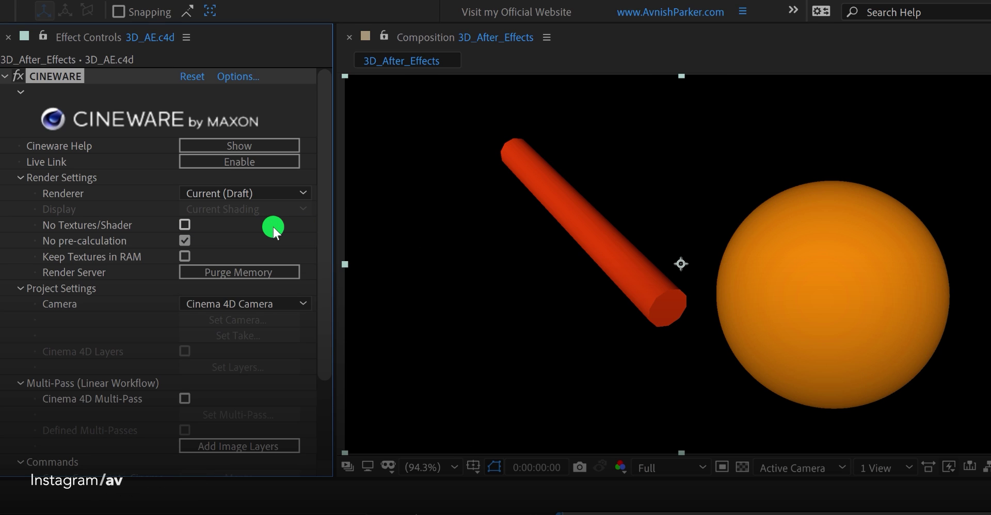
{"action": "left_click", "coordinate": [260, 194]}
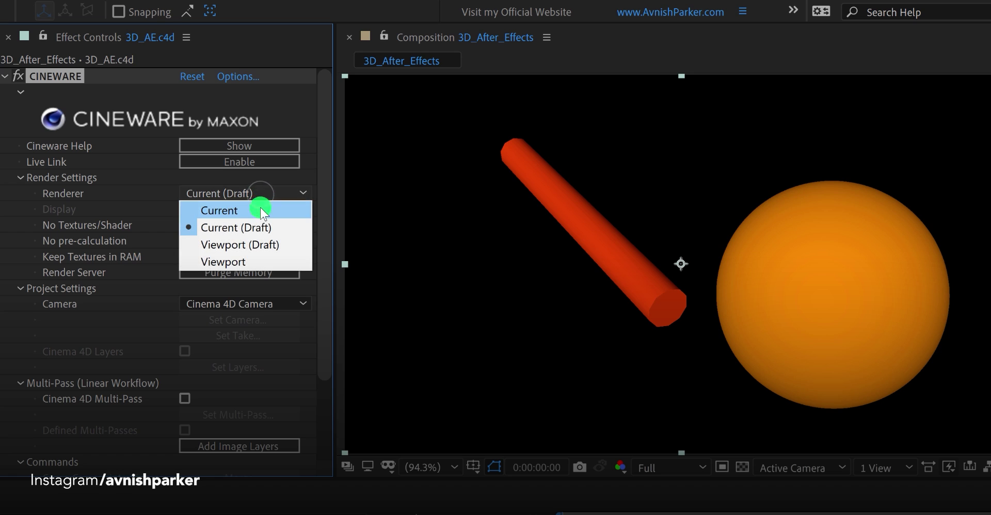
{"action": "left_click", "coordinate": [258, 257]}
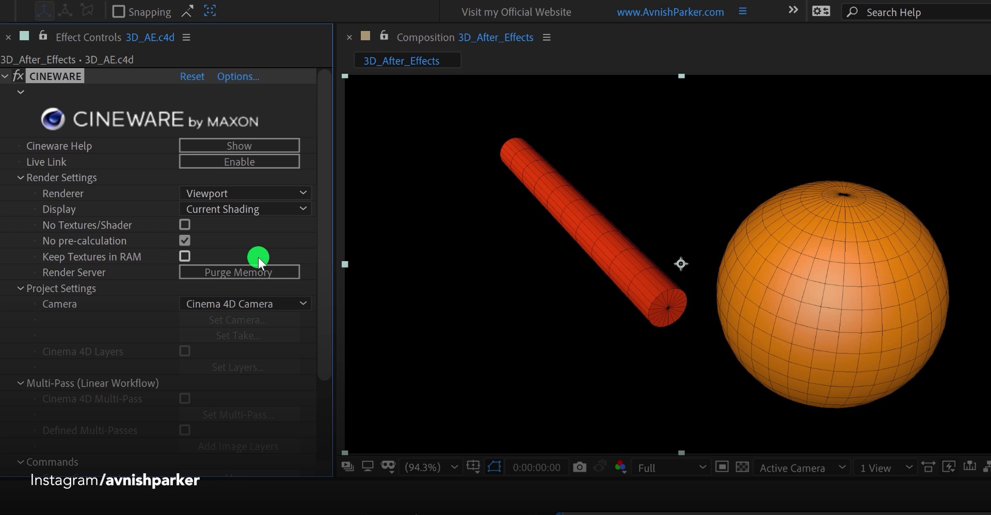
{"action": "left_click", "coordinate": [255, 194]}
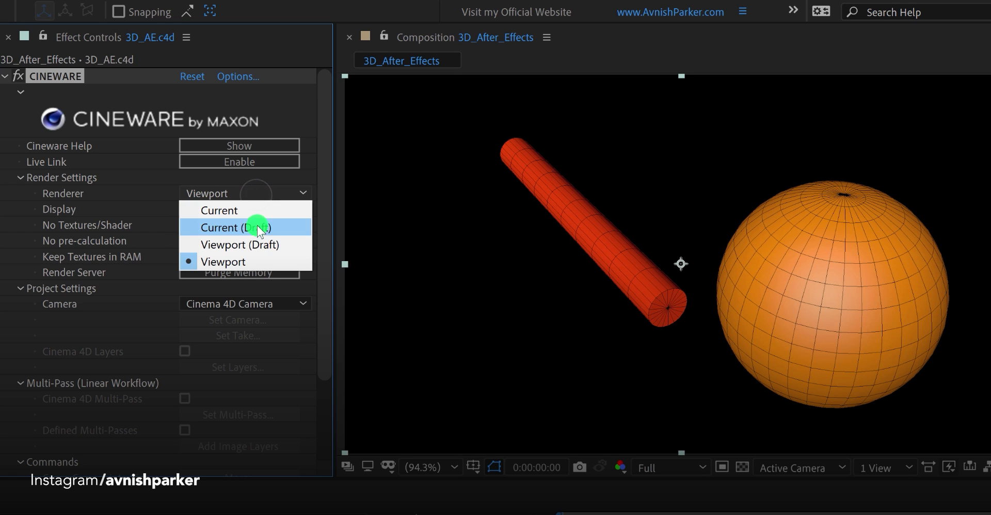
{"action": "left_click", "coordinate": [253, 245]}
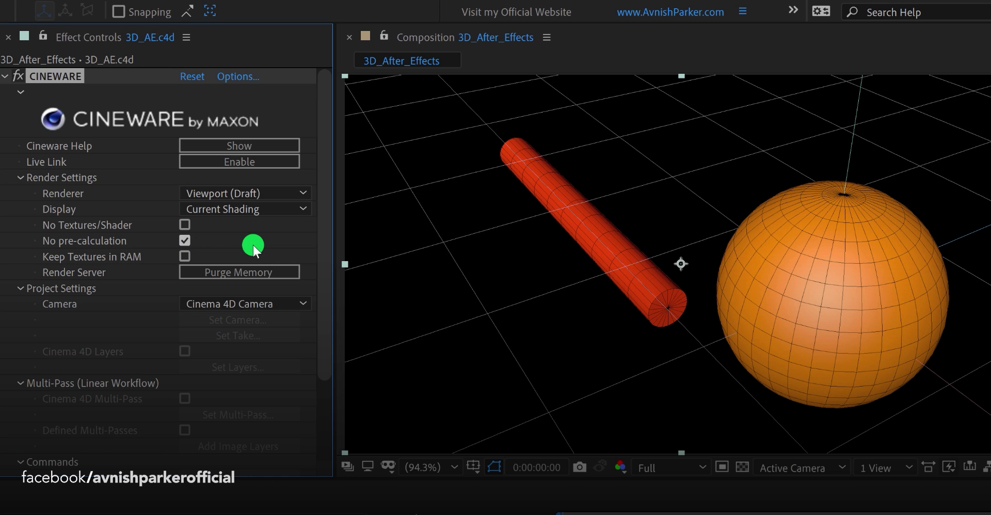
View the available camera options in the Cineware project settings without changing the camera.
{"action": "left_click", "coordinate": [285, 301]}
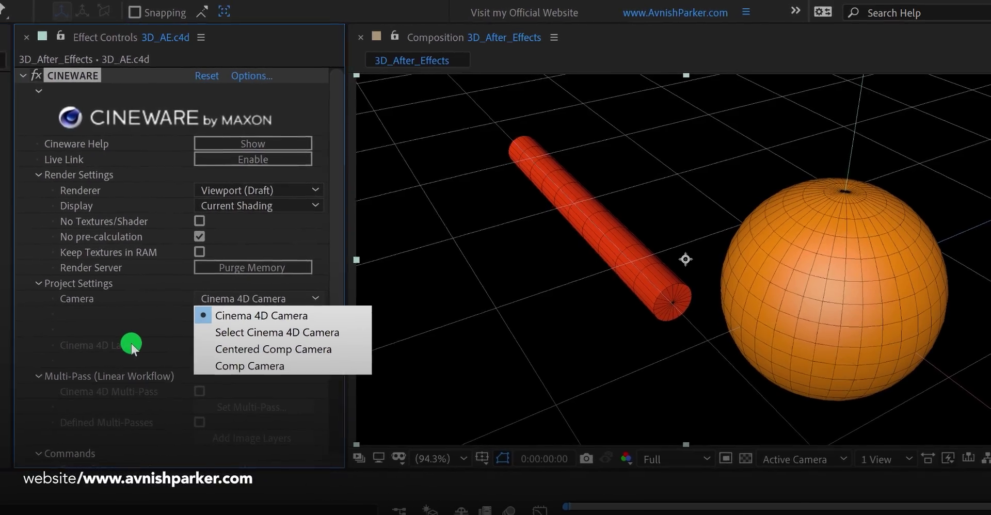
{"action": "left_click", "coordinate": [116, 350]}
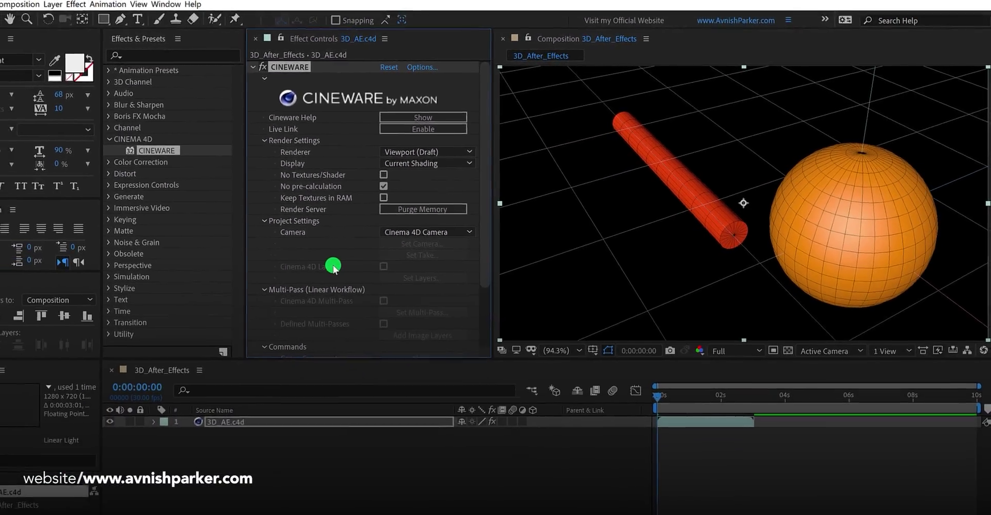